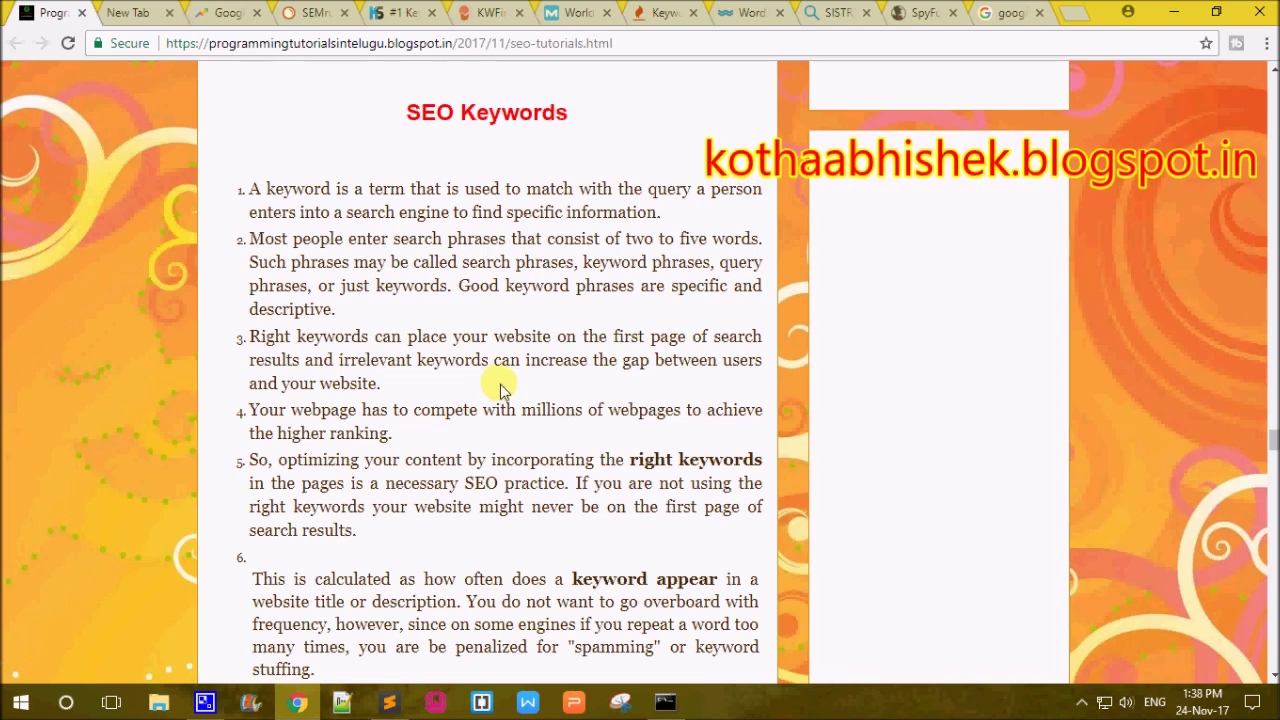
Open adwords.google.com in the blank browser tab.
scroll(500, 390, down, 8)
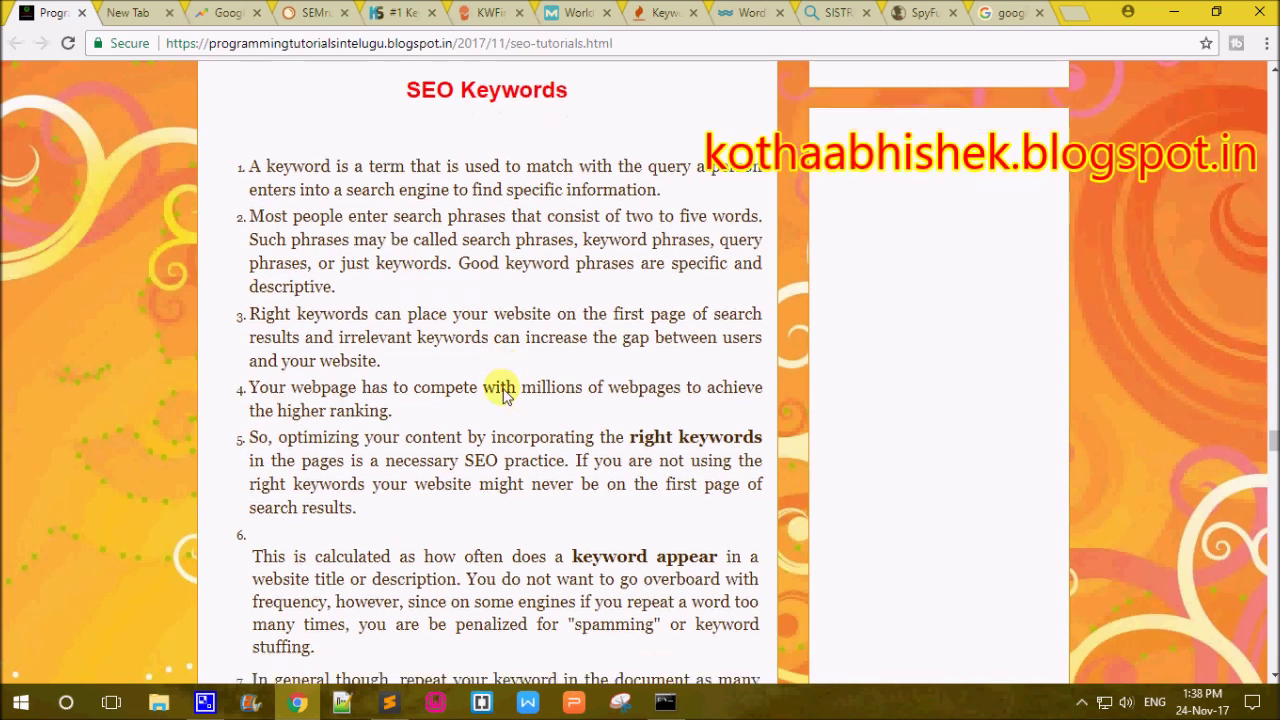
scroll(505, 390, down, 2)
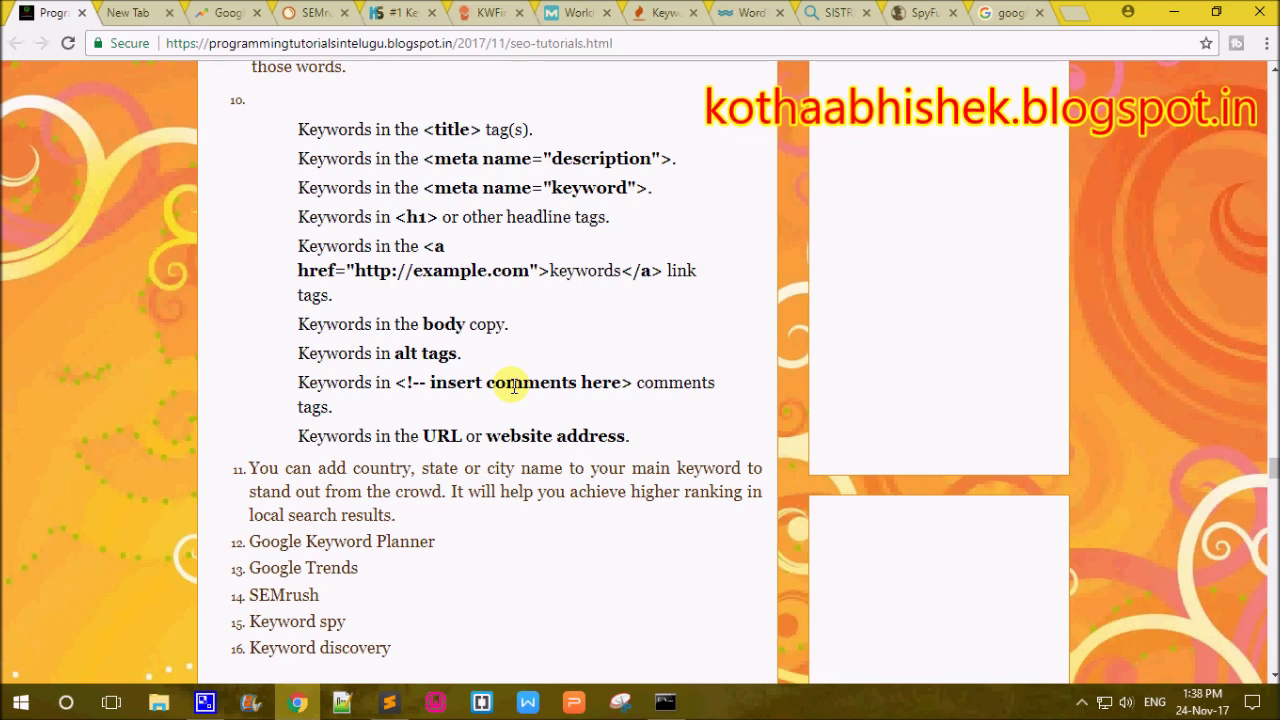
click(137, 10)
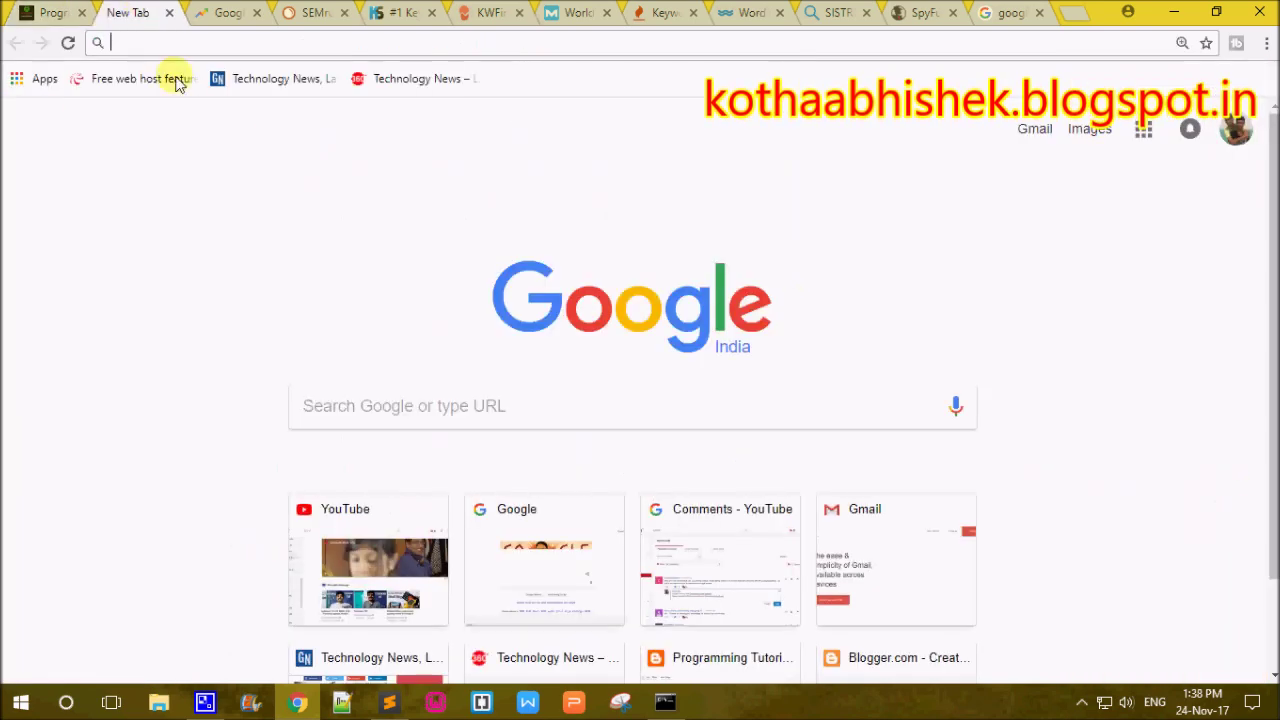
click(229, 48)
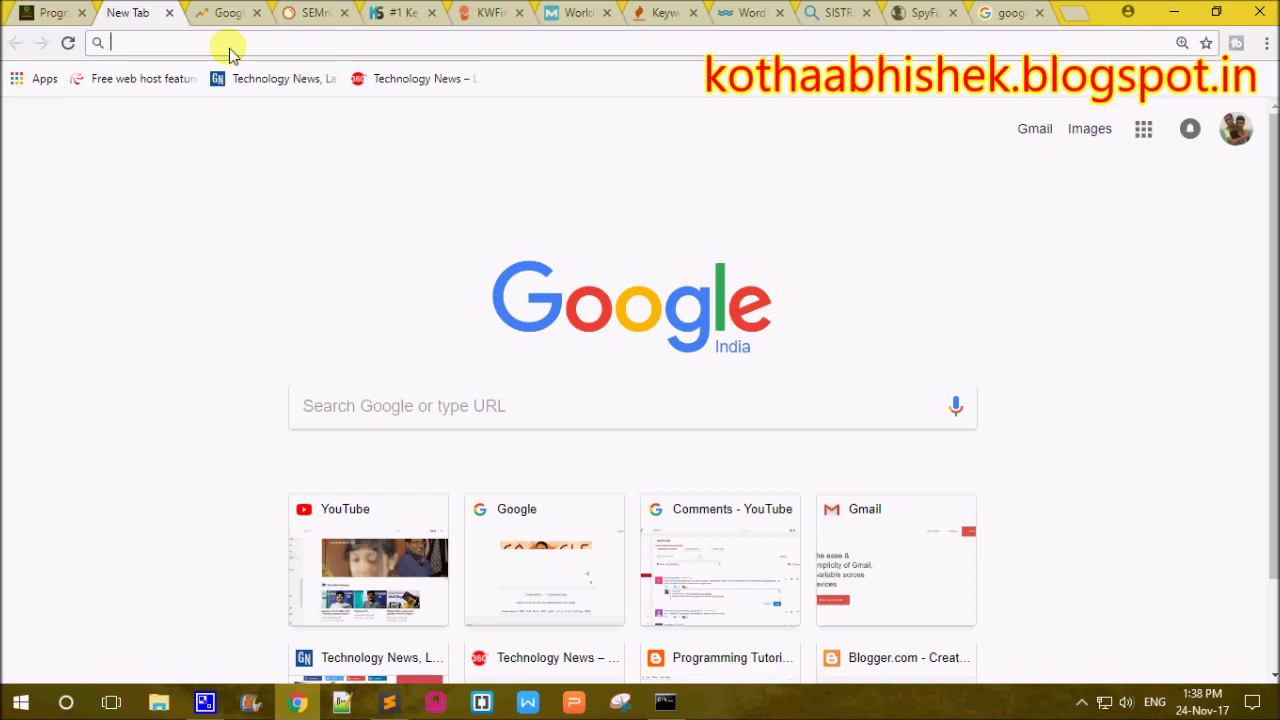
text(ad)
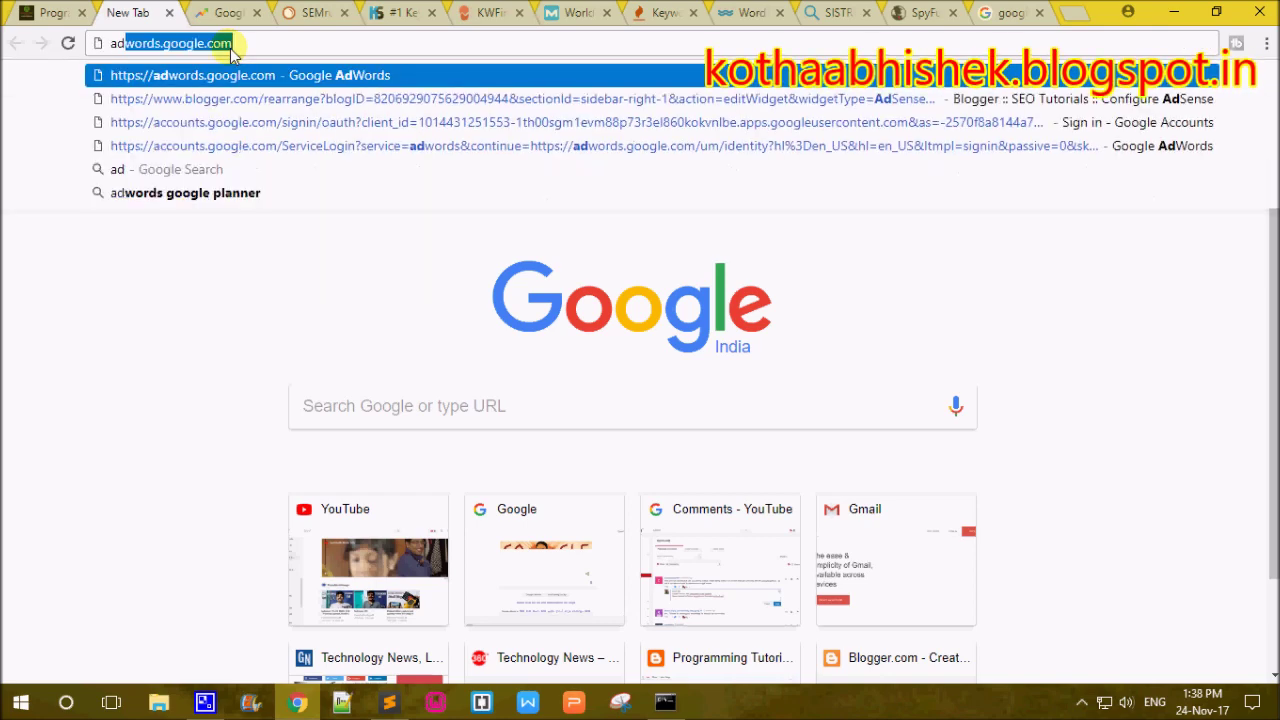
key(Right)
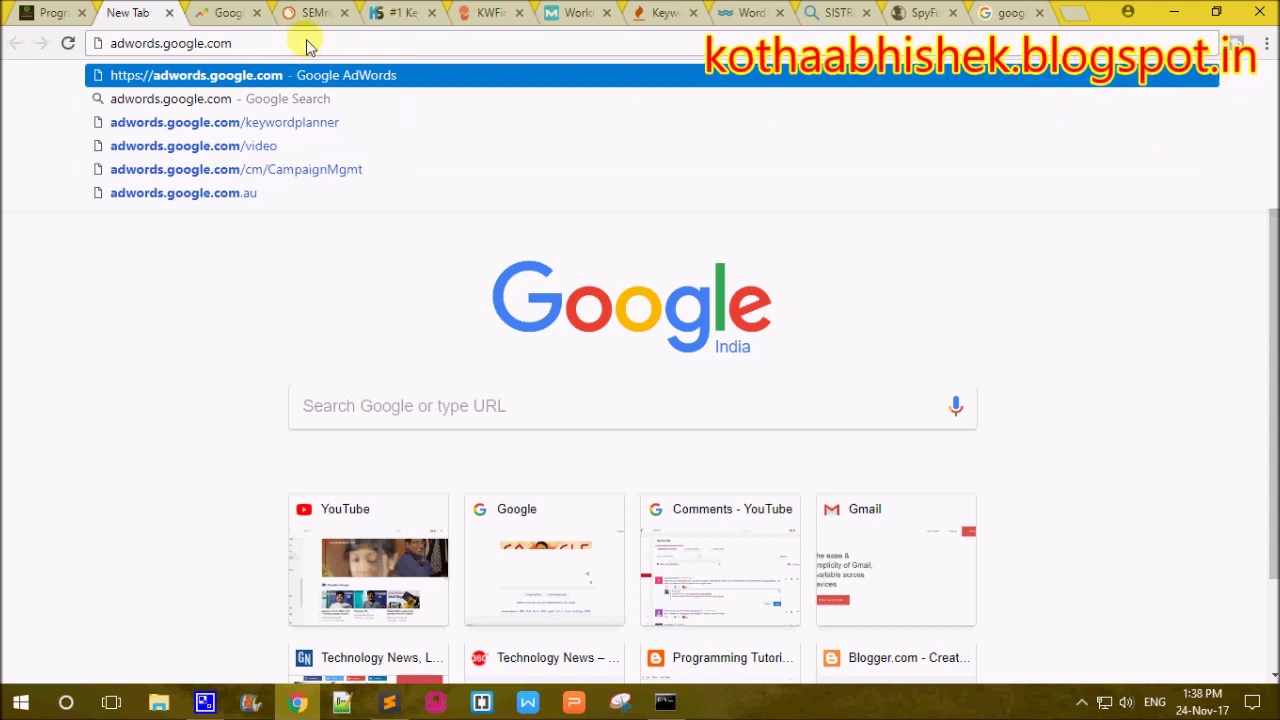
key(Return)
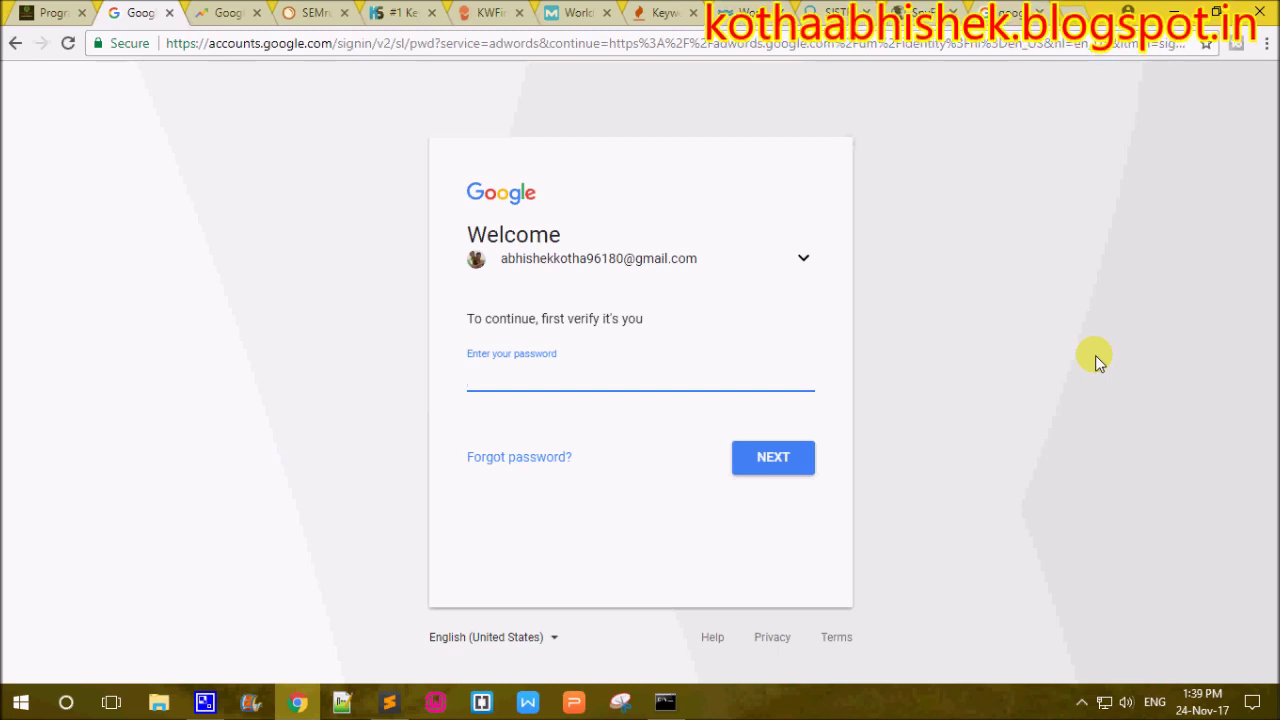
Enter the Google account password and submit it to sign in to AdWords.
text(•)
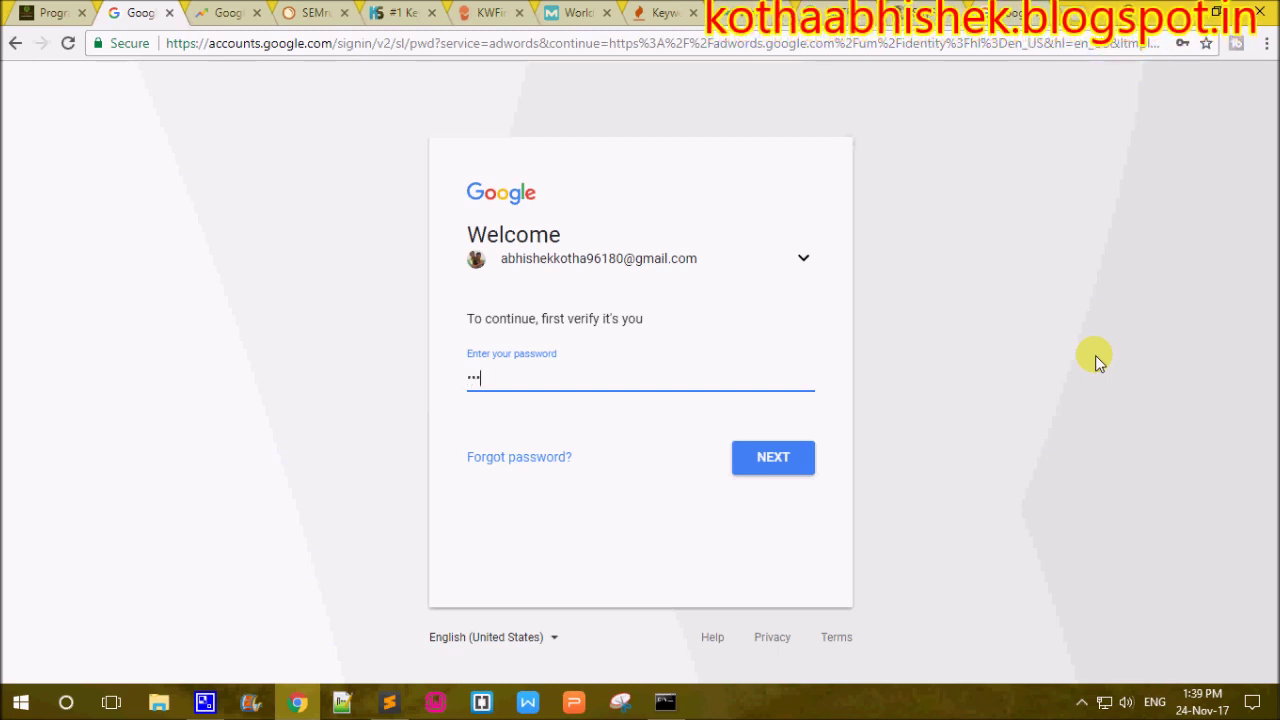
text(••)
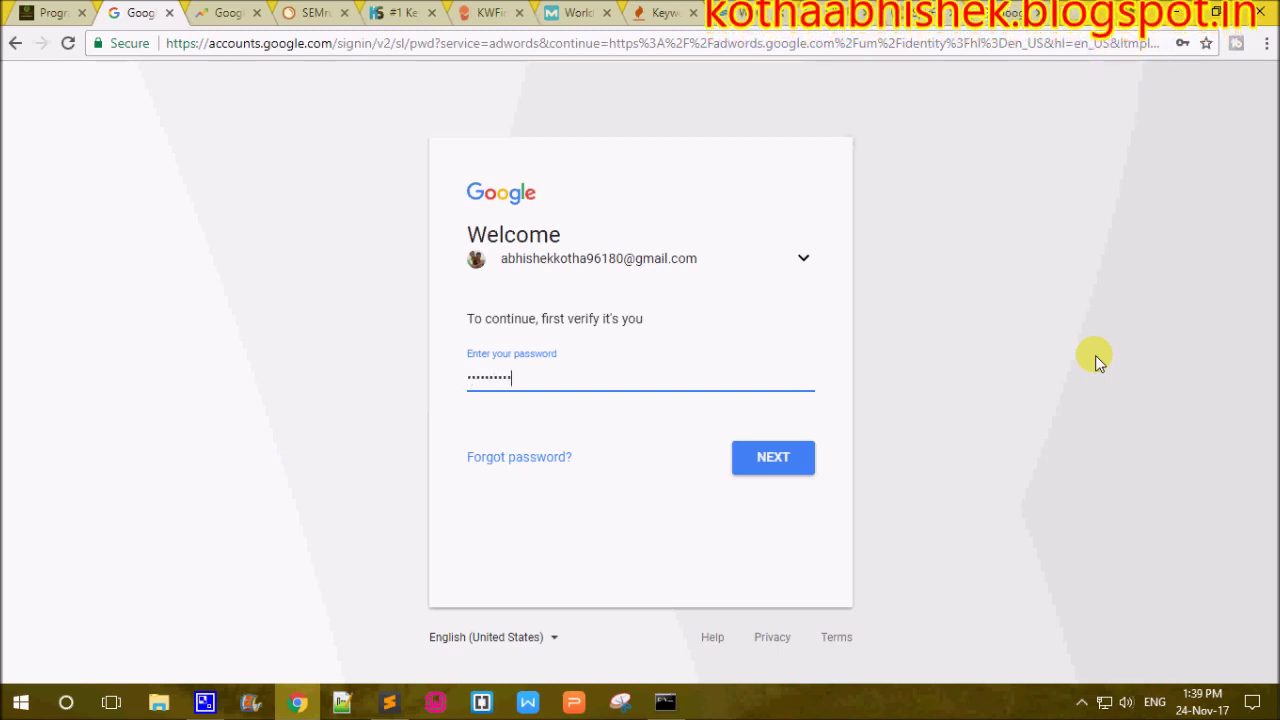
text(••)
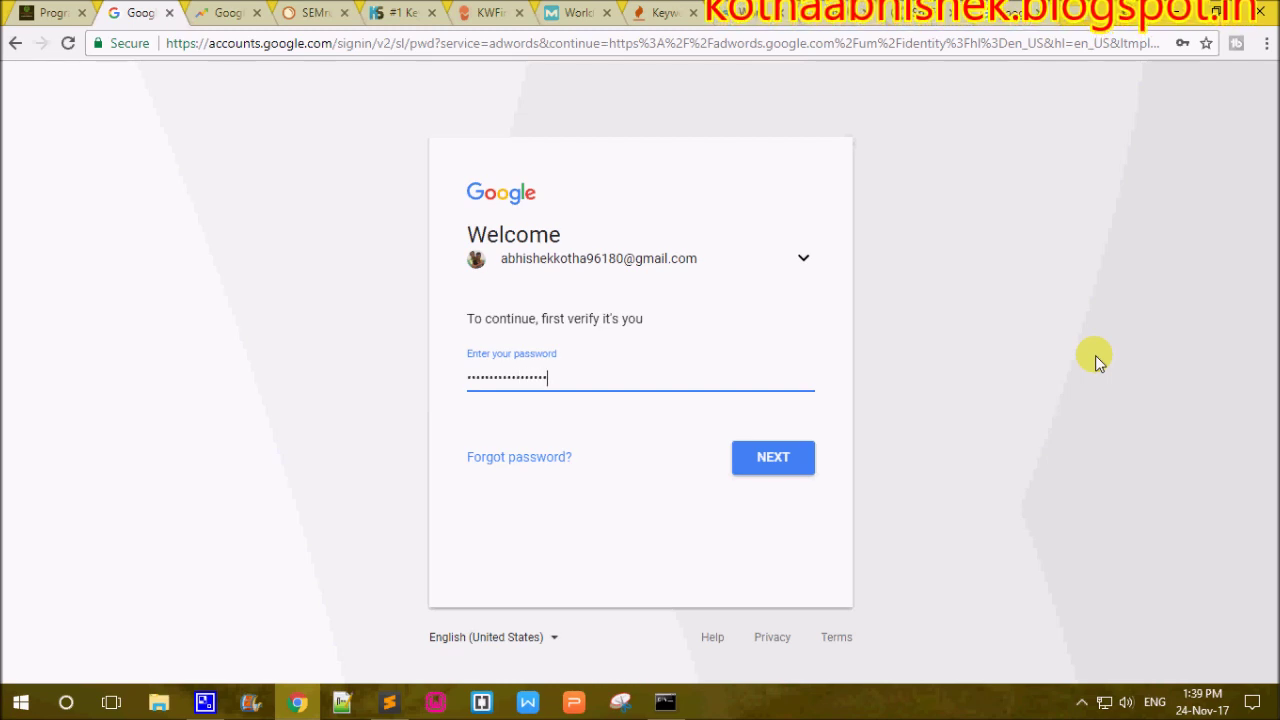
text(••)
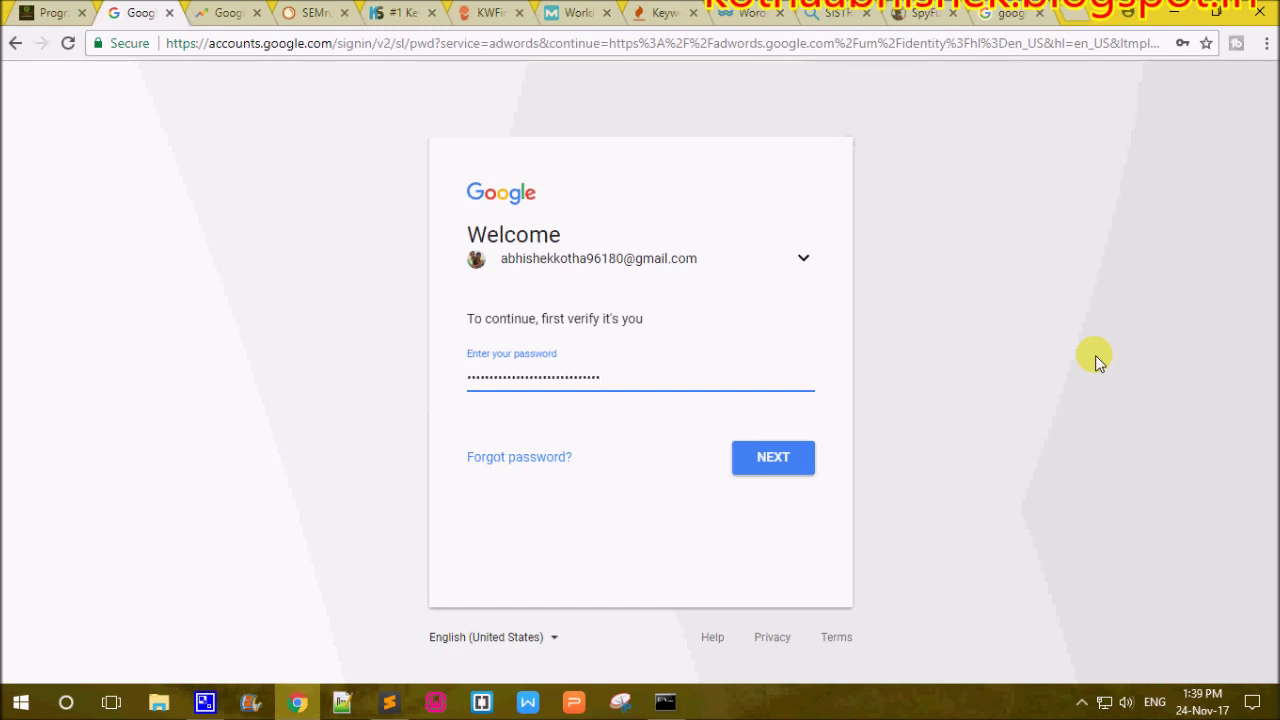
key(Return)
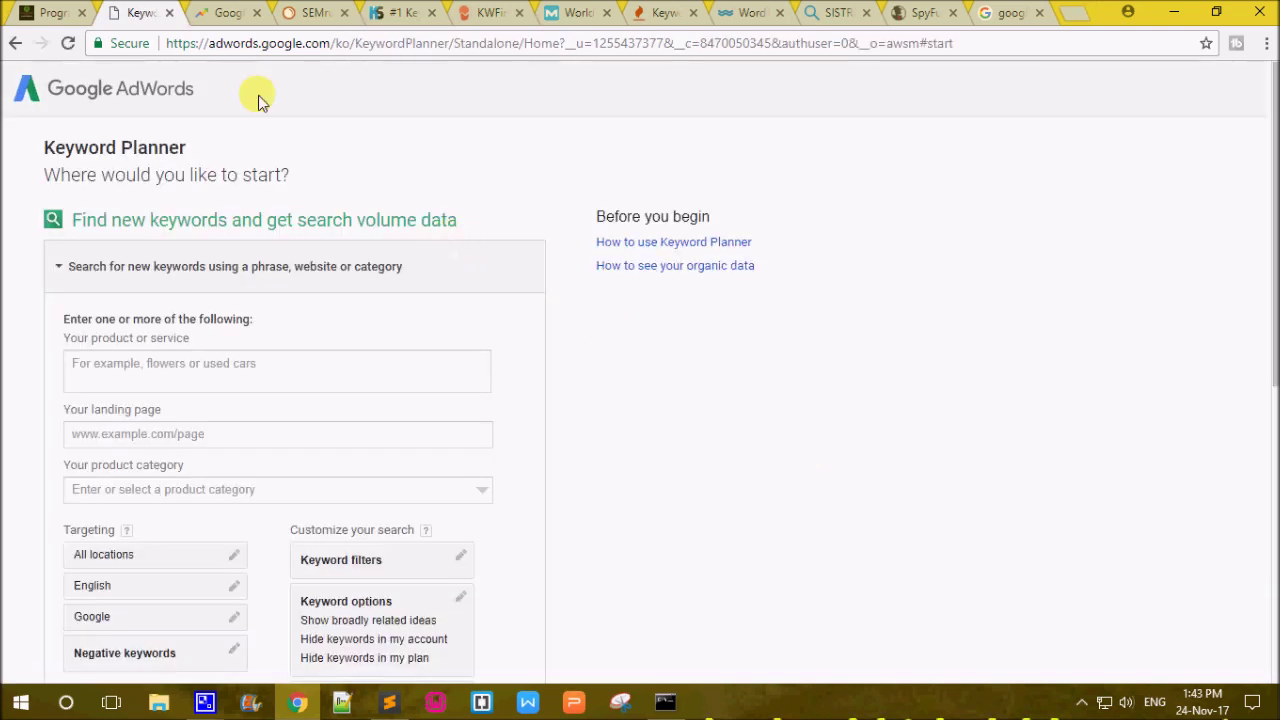
Enter "telugu movies" as the product or service in the Keyword Planner's new keyword search.
drag(292, 175, 8, 150)
drag(191, 148, 11, 148)
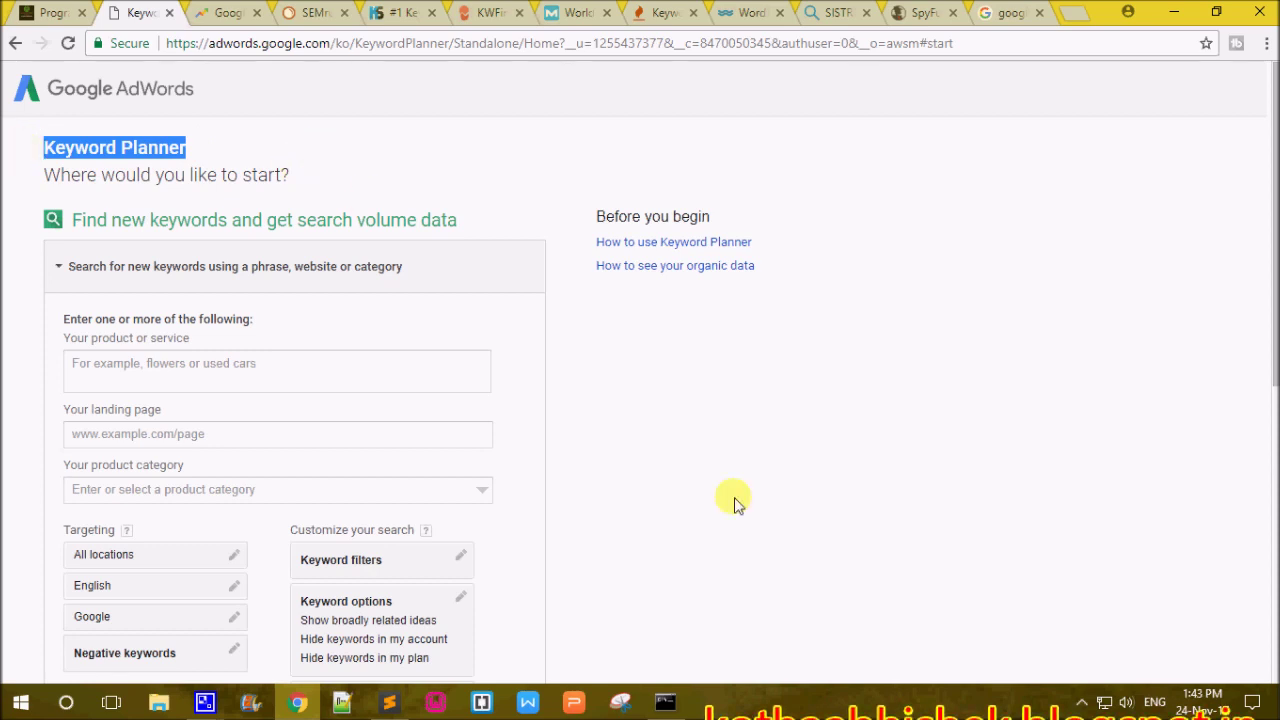
scroll(374, 294, down, 2)
scroll(838, 476, up, 1)
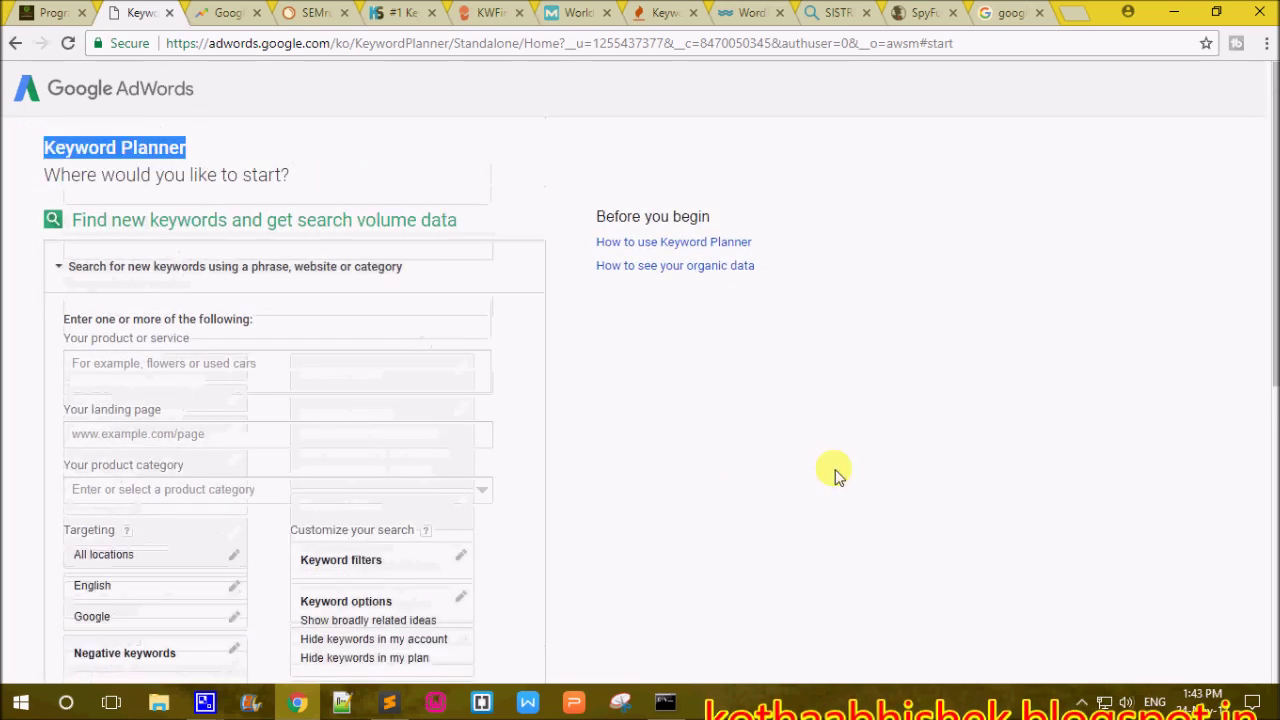
scroll(856, 430, down, 1)
scroll(865, 426, down, 2)
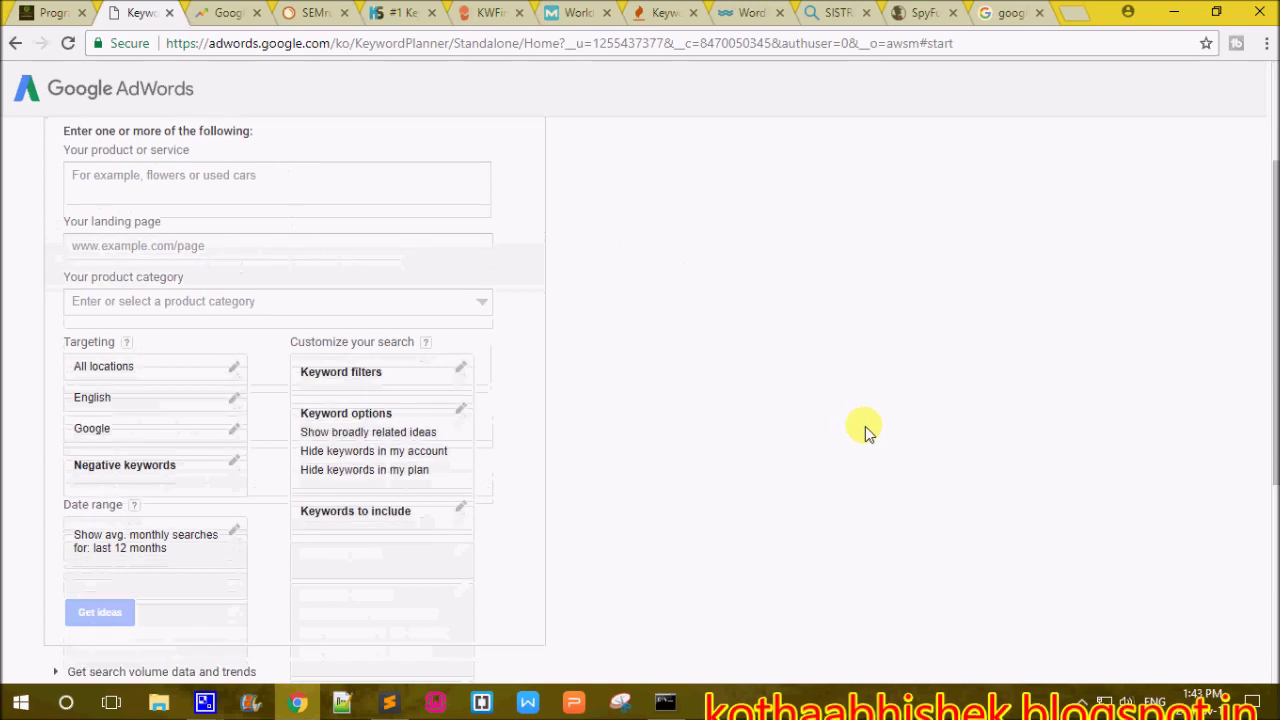
click(191, 183)
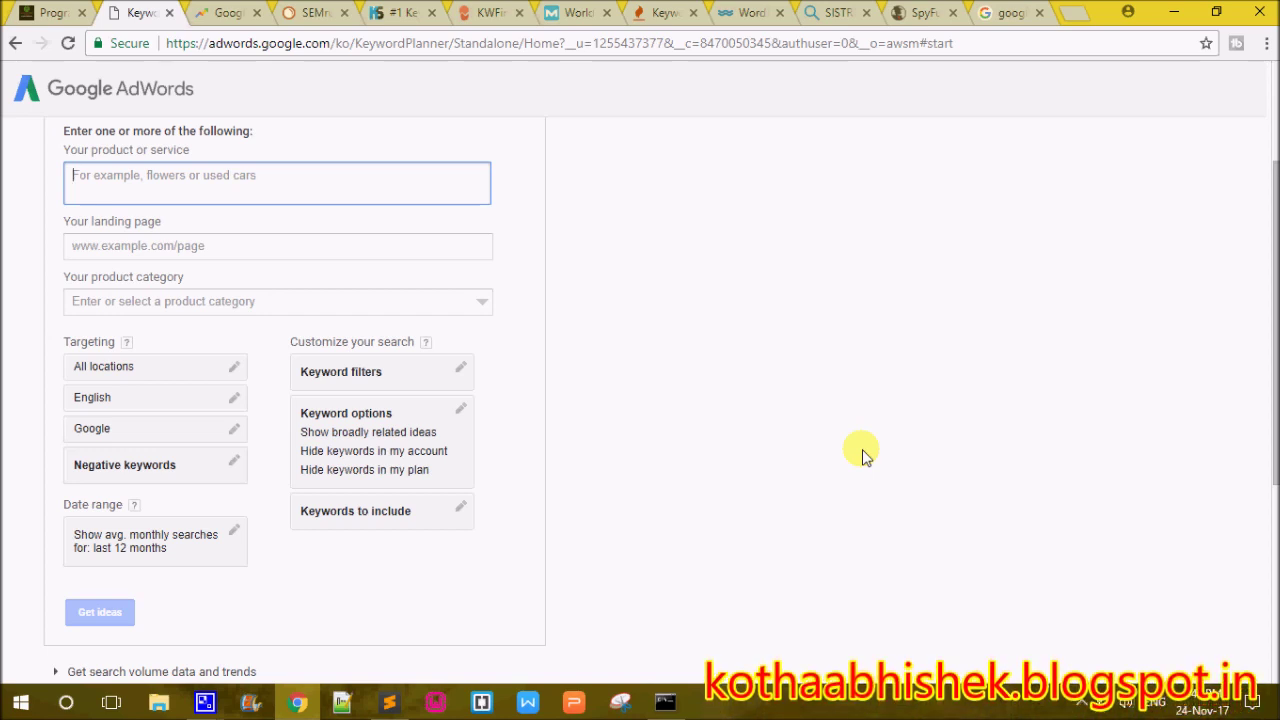
scroll(865, 455, up, 1)
scroll(868, 457, down, 1)
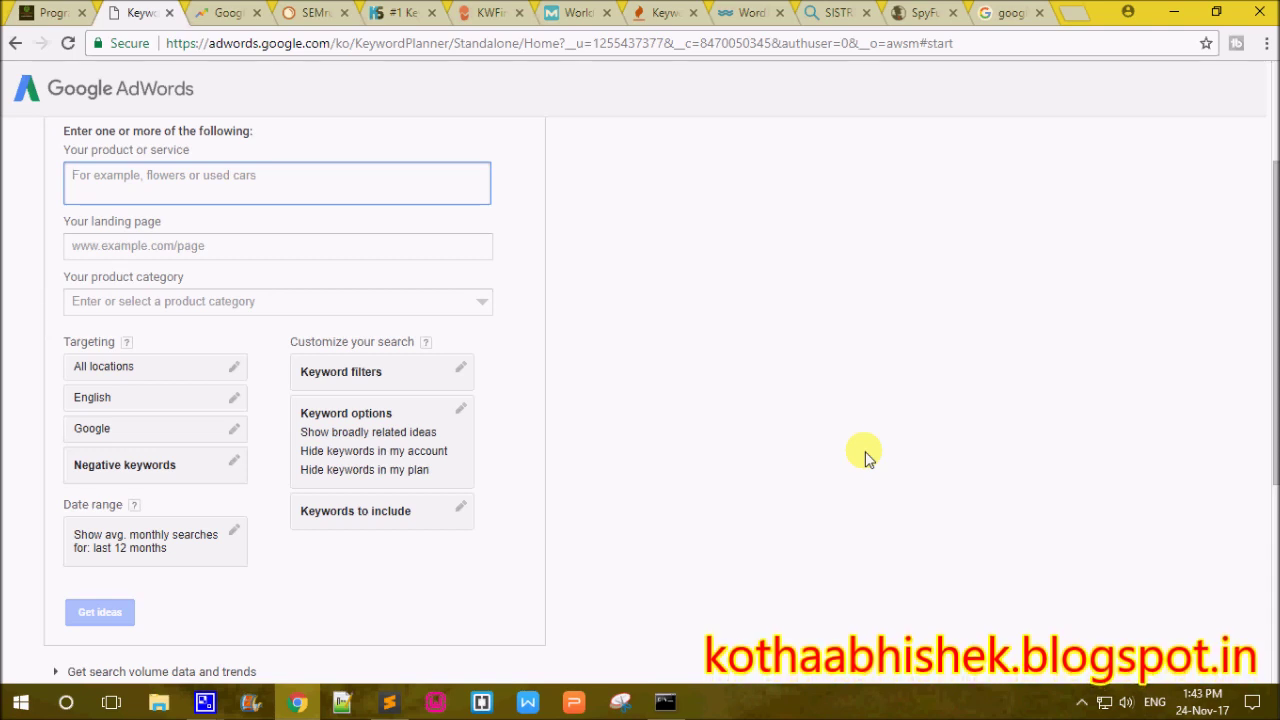
text(telugu movies)
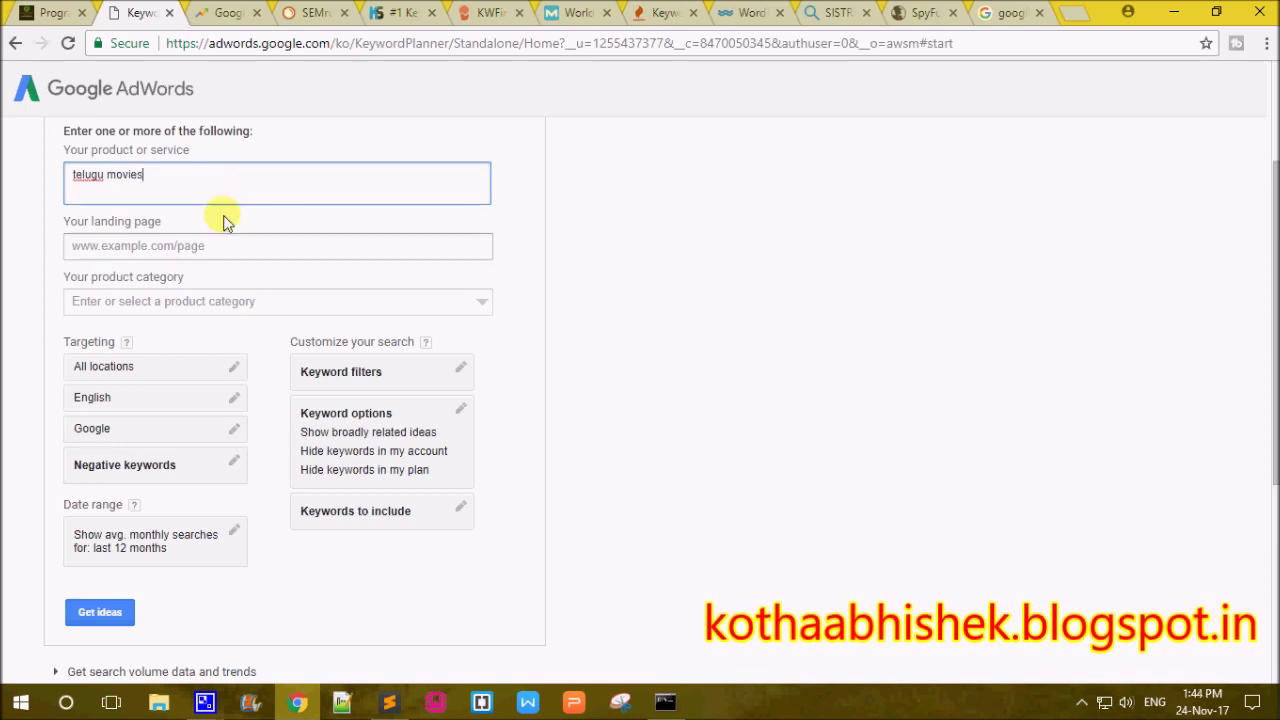
drag(214, 172, 46, 180)
click(829, 275)
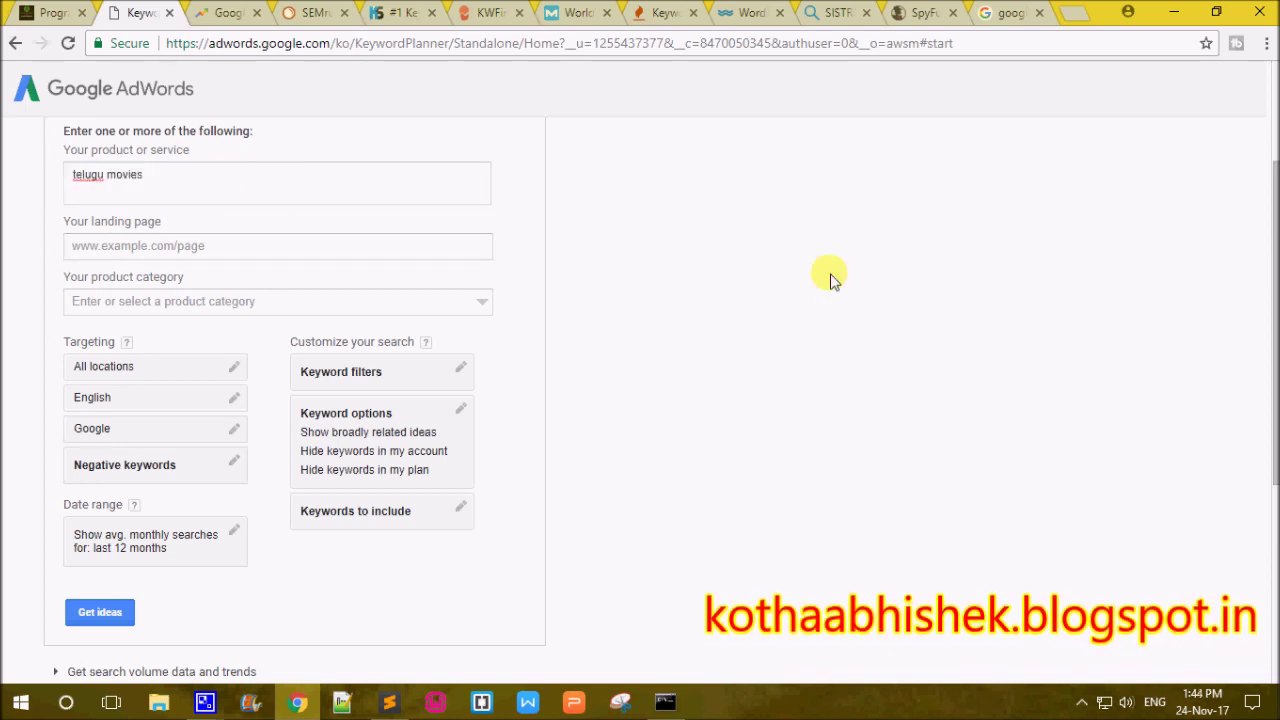
Set the product category to Movies & Films under Arts & Entertainment.
click(294, 304)
scroll(323, 397, down, 3)
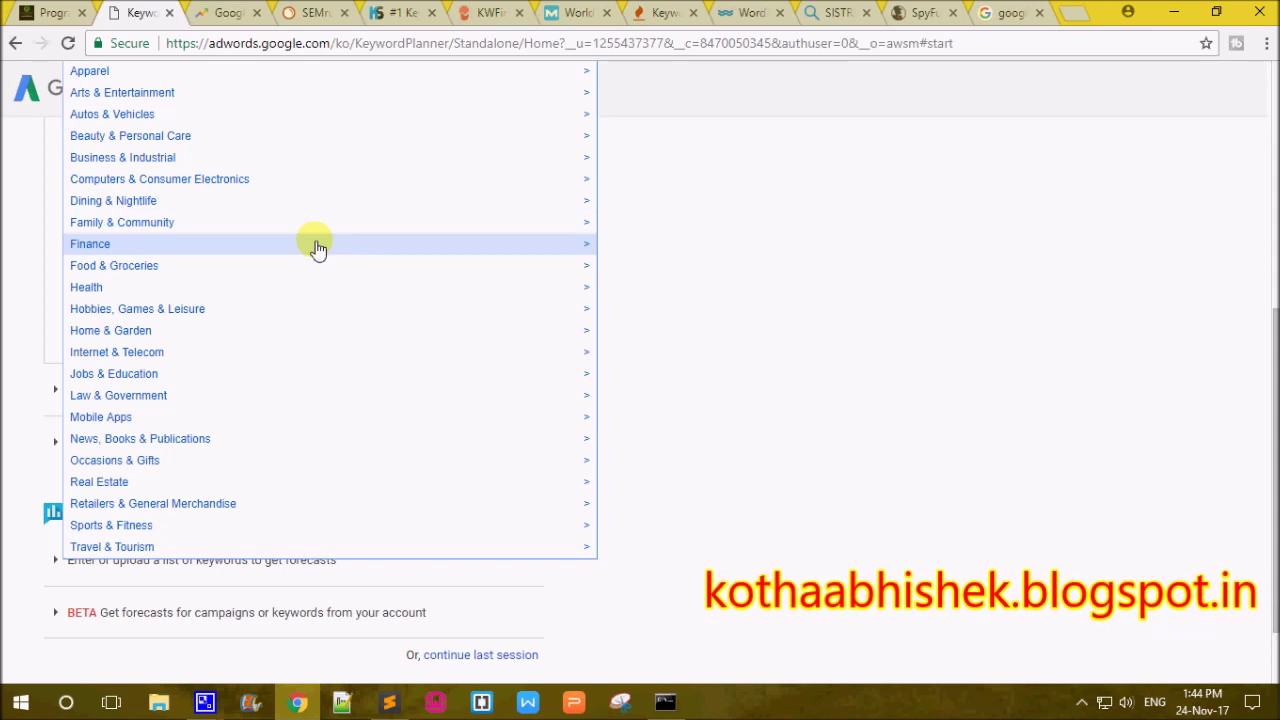
scroll(317, 249, up, 1)
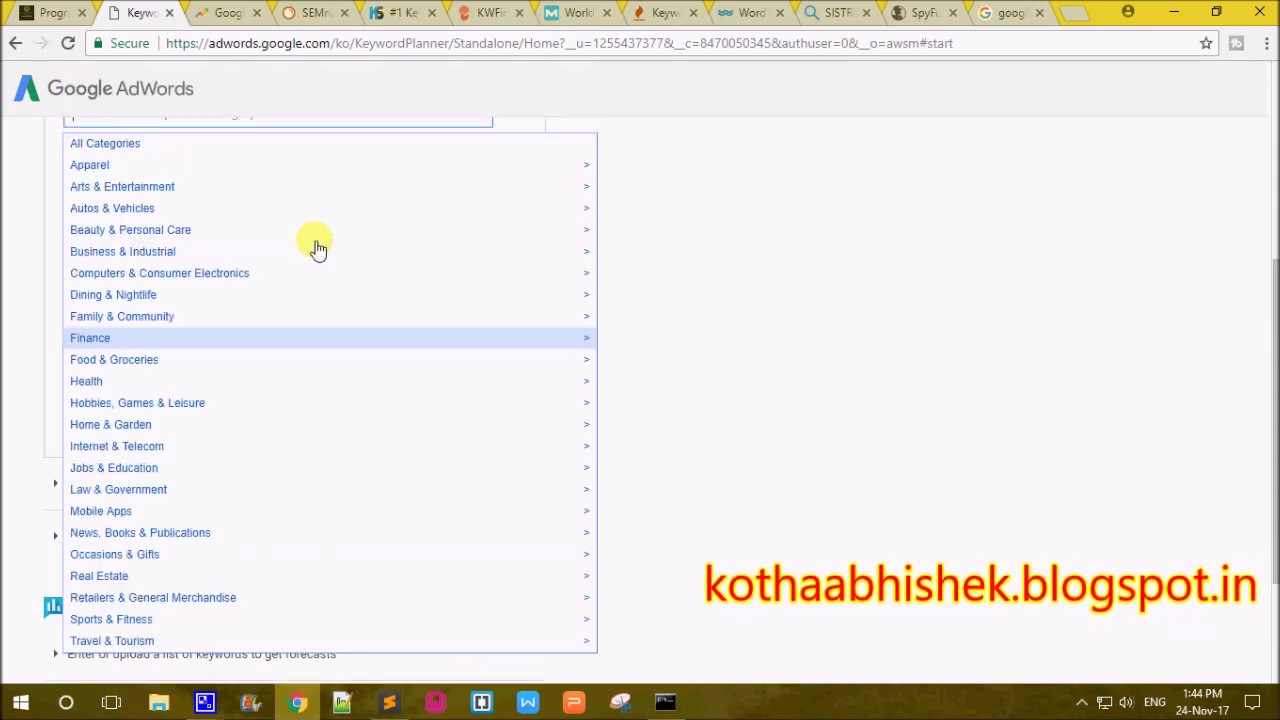
click(383, 197)
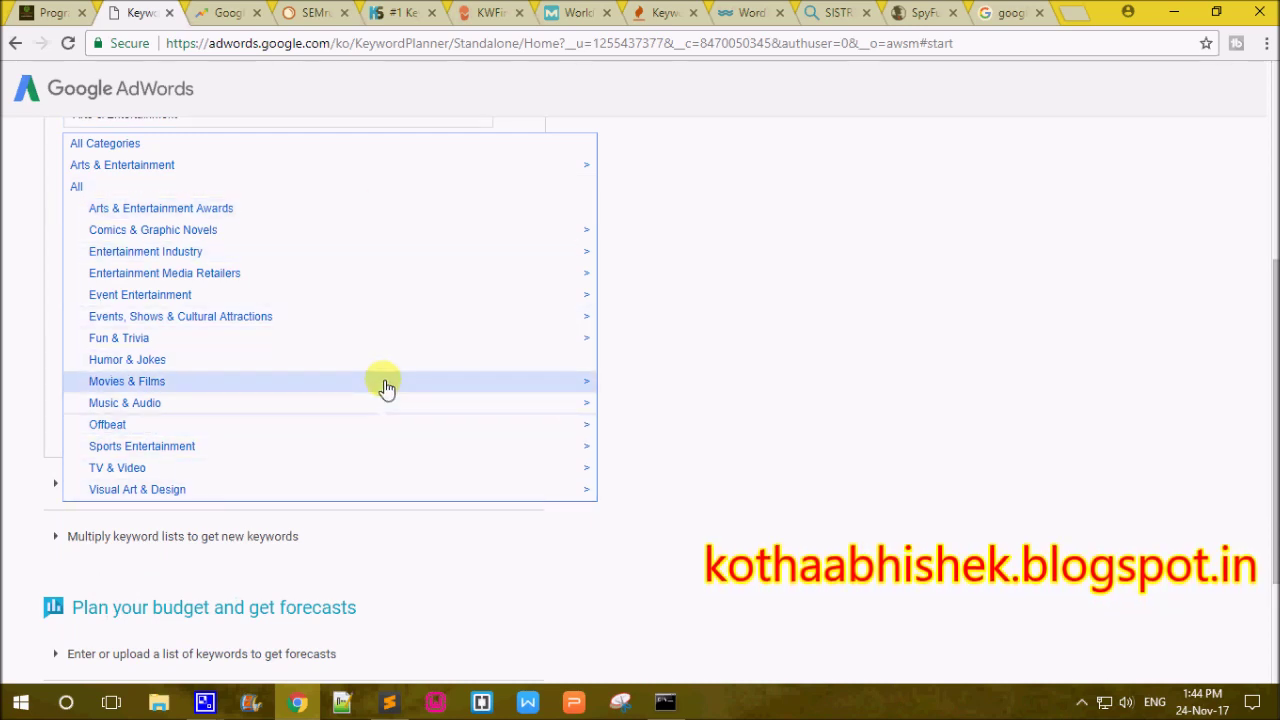
click(387, 388)
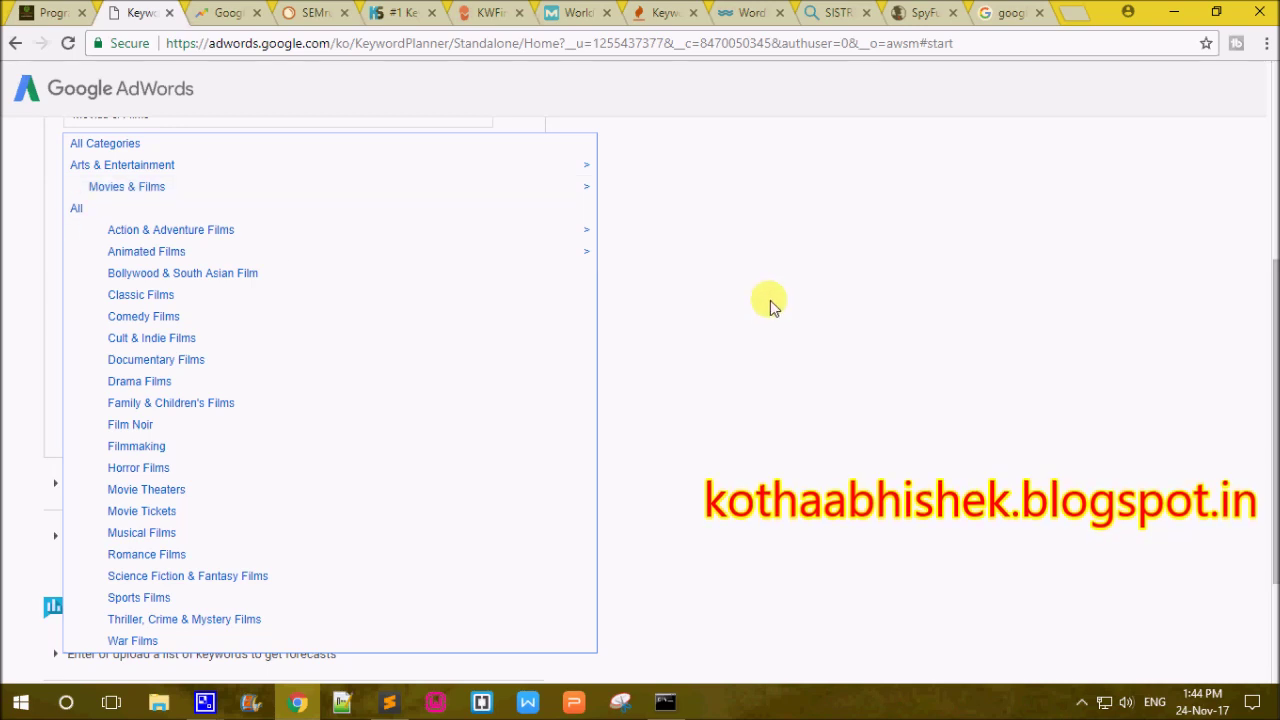
click(772, 352)
Get keyword ideas for the entered product and category, requesting them again if they fail to load.
scroll(363, 329, down, 2)
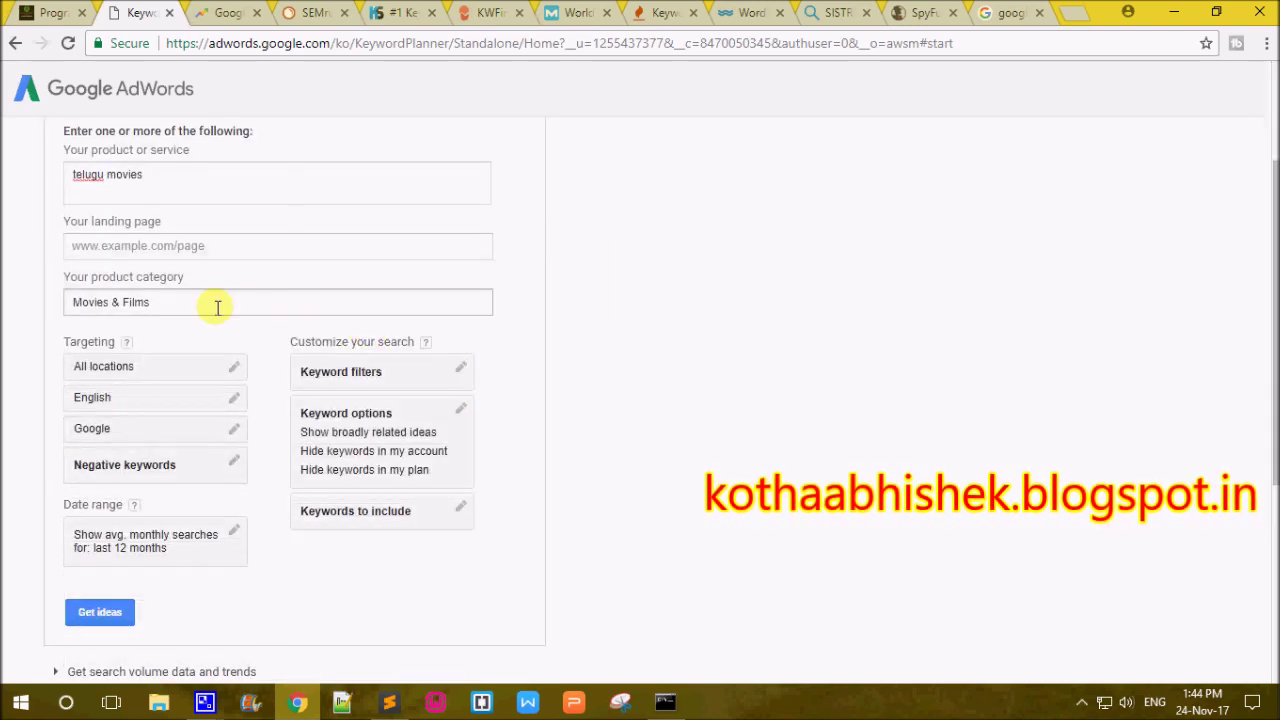
scroll(598, 394, down, 1)
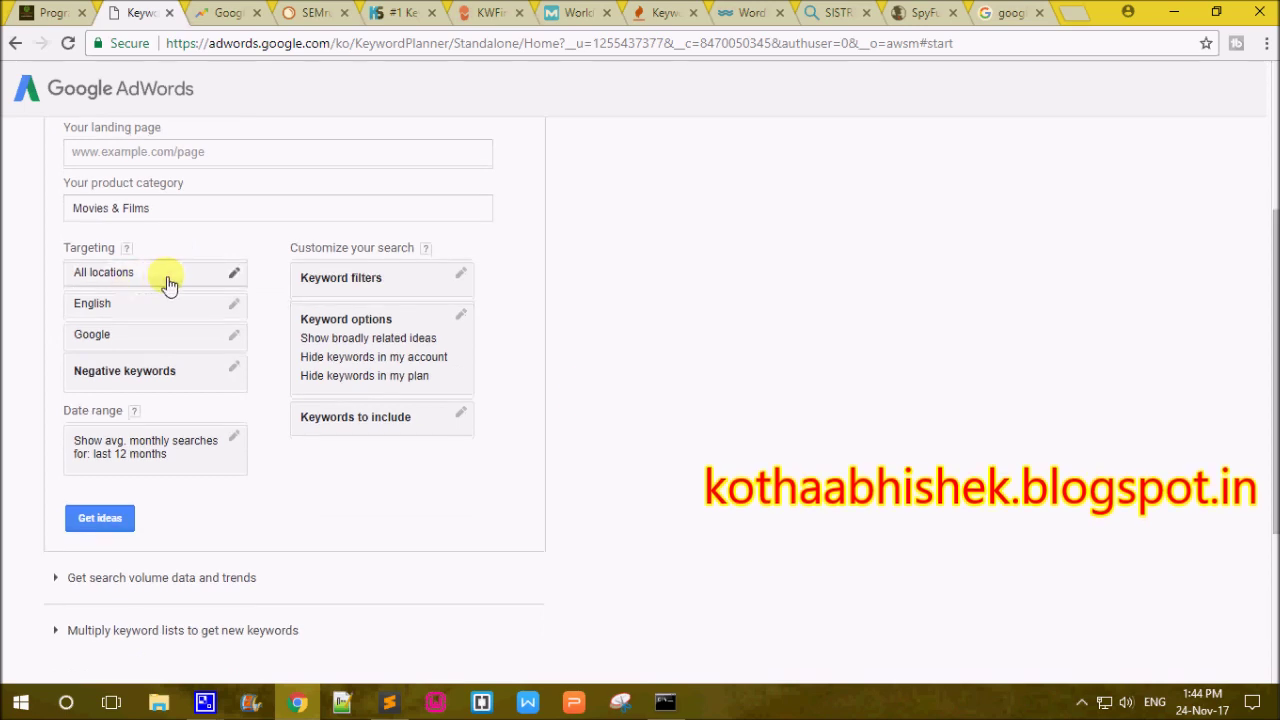
click(105, 518)
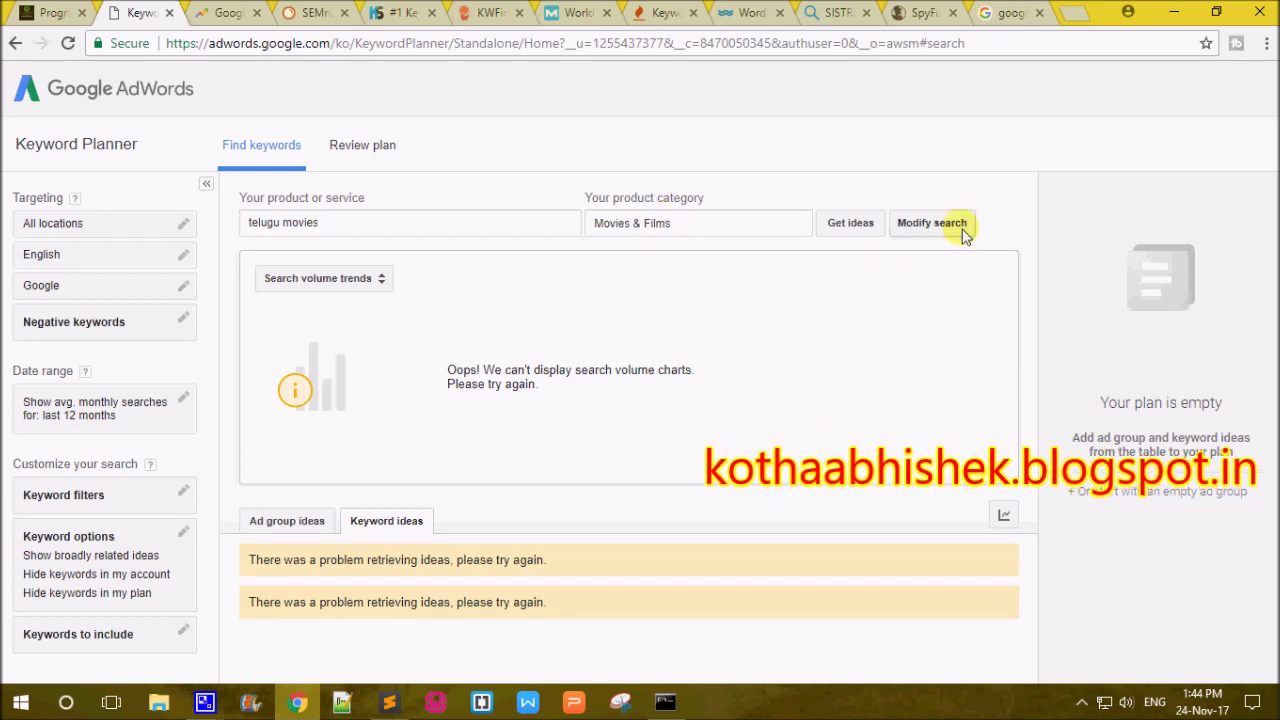
click(845, 226)
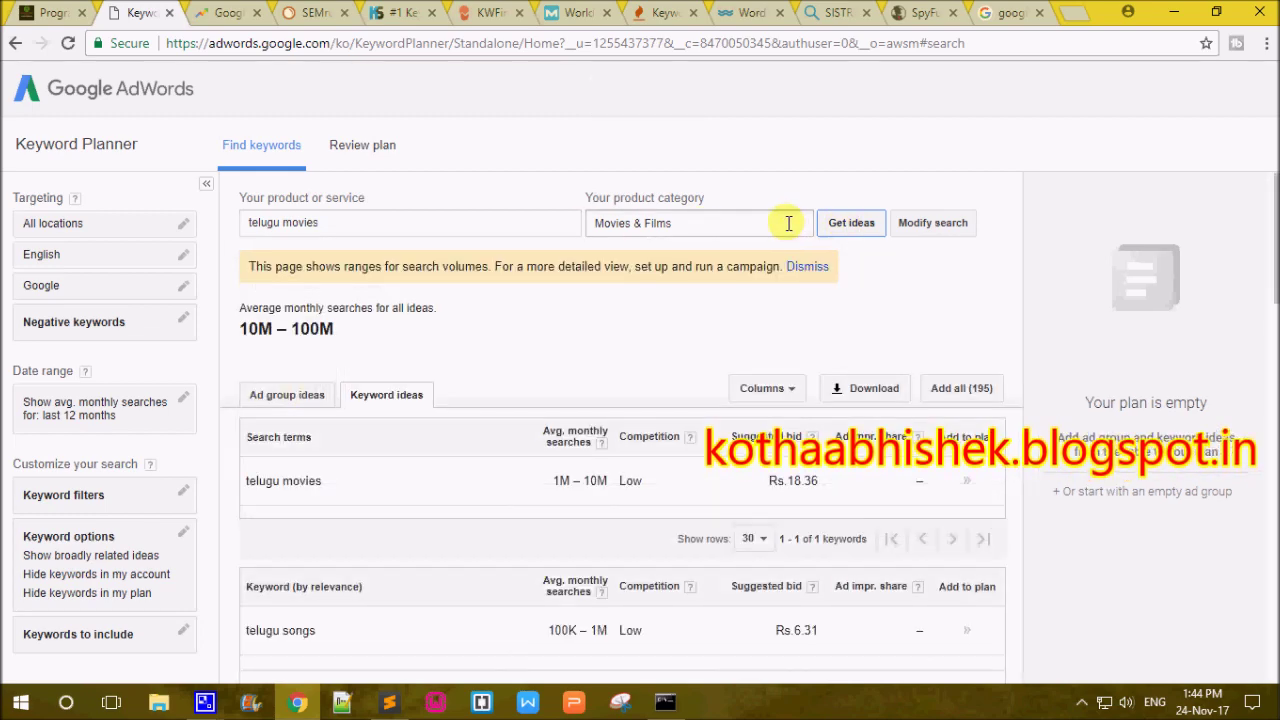
Compare the average monthly searches of "telugu movies" with those of the suggested keywords from "telugu songs" to "new telugu movies online".
scroll(343, 408, down, 2)
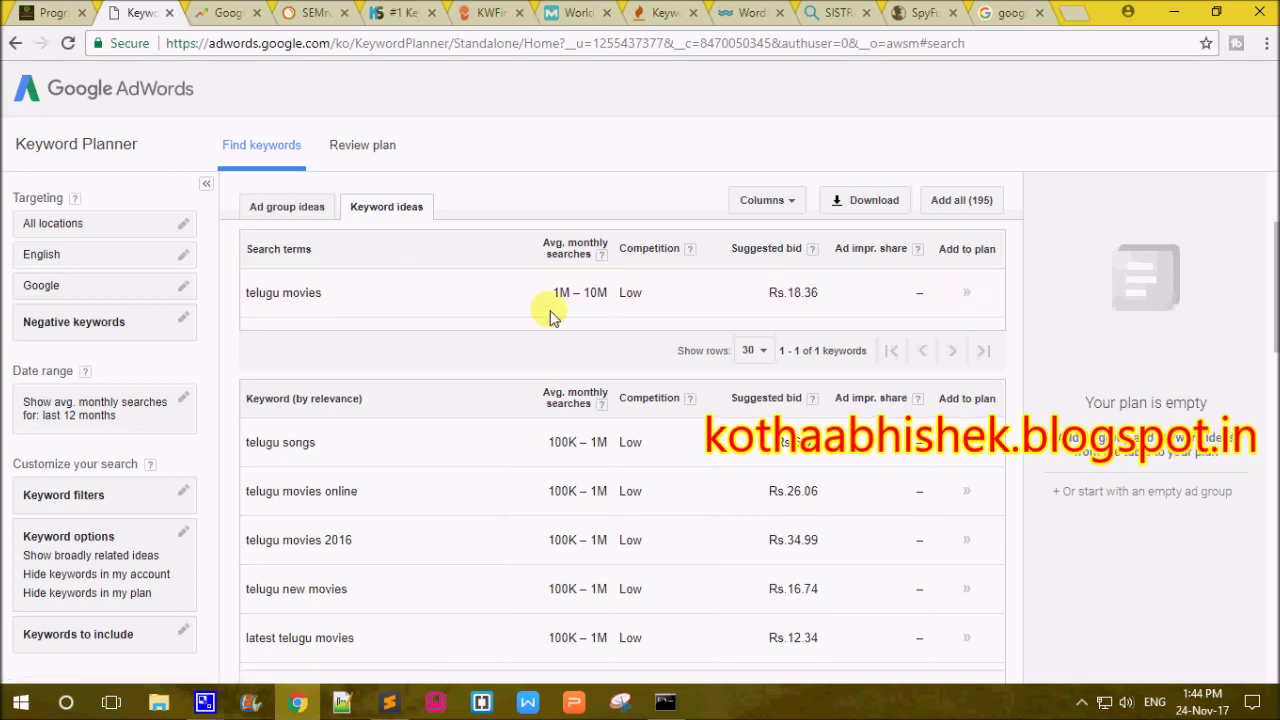
drag(607, 294, 552, 293)
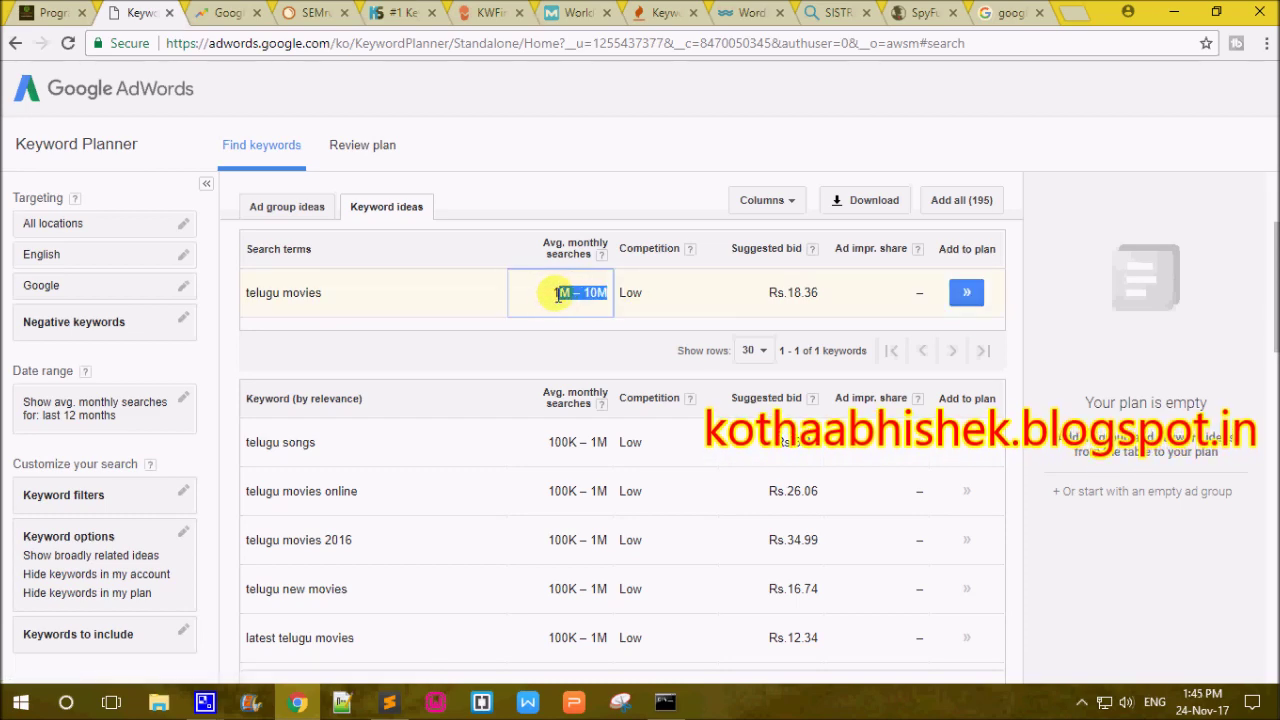
scroll(490, 370, down, 2)
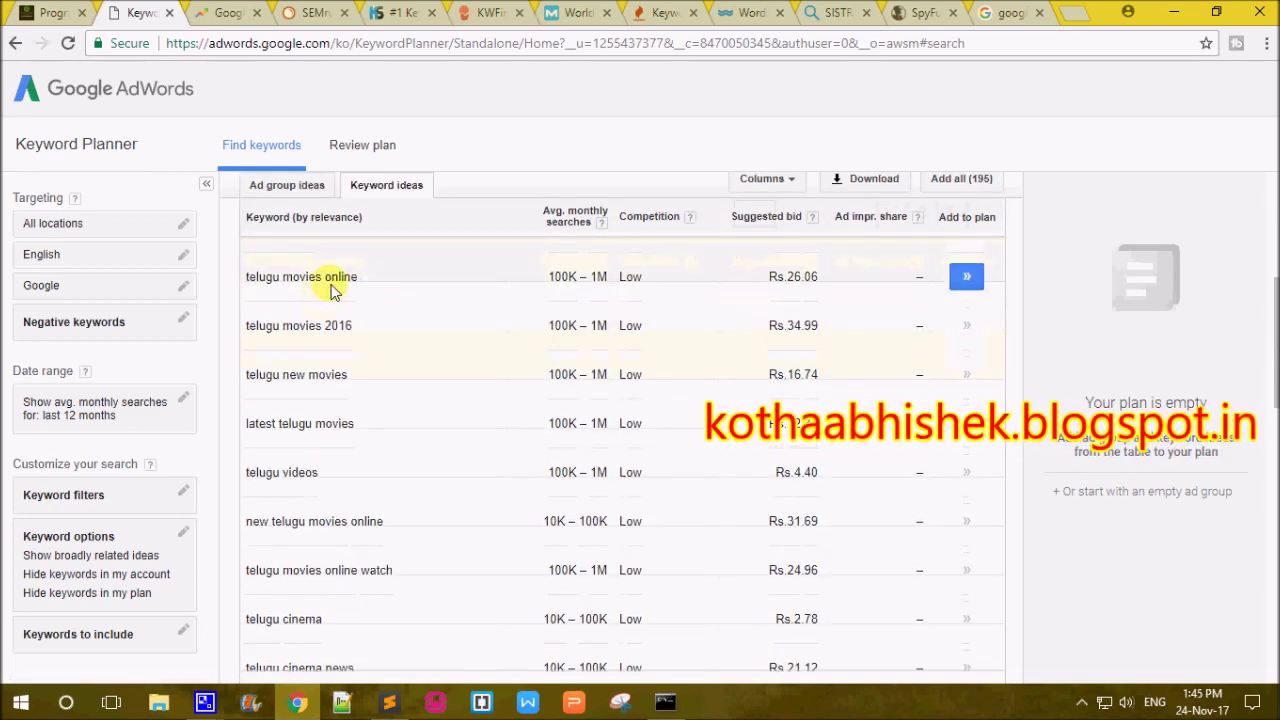
scroll(378, 374, up, 2)
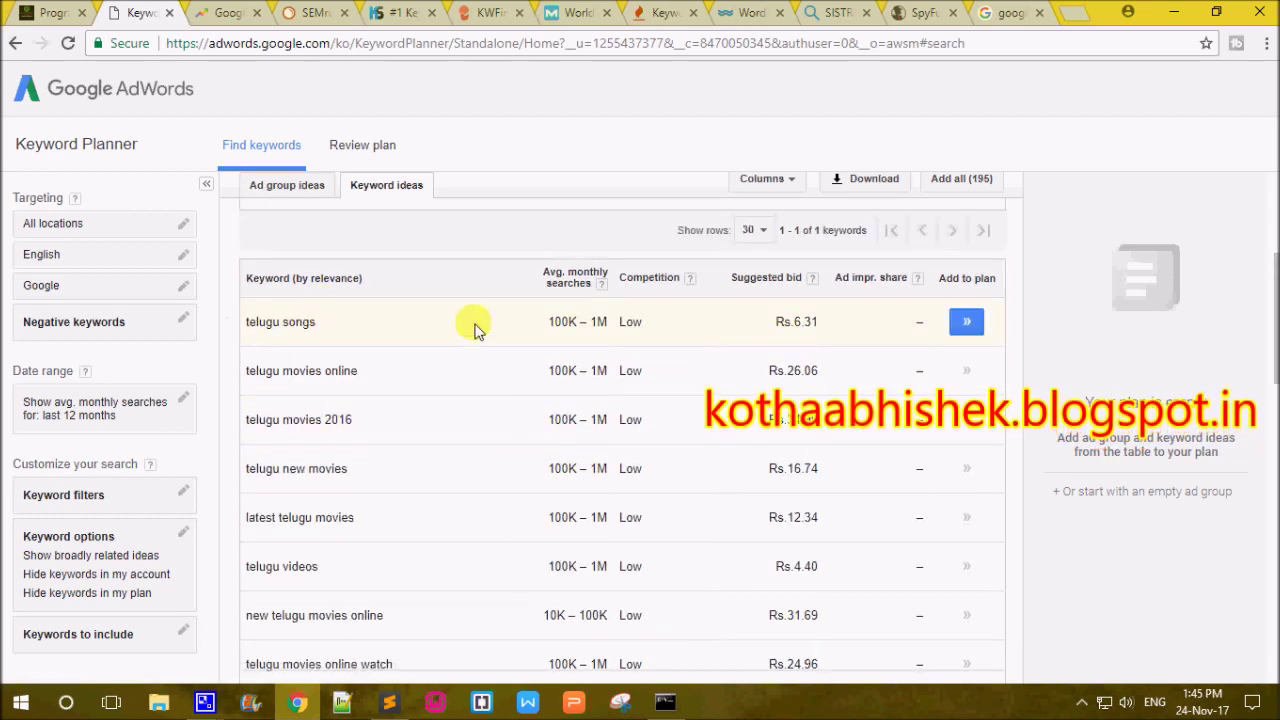
drag(549, 321, 610, 322)
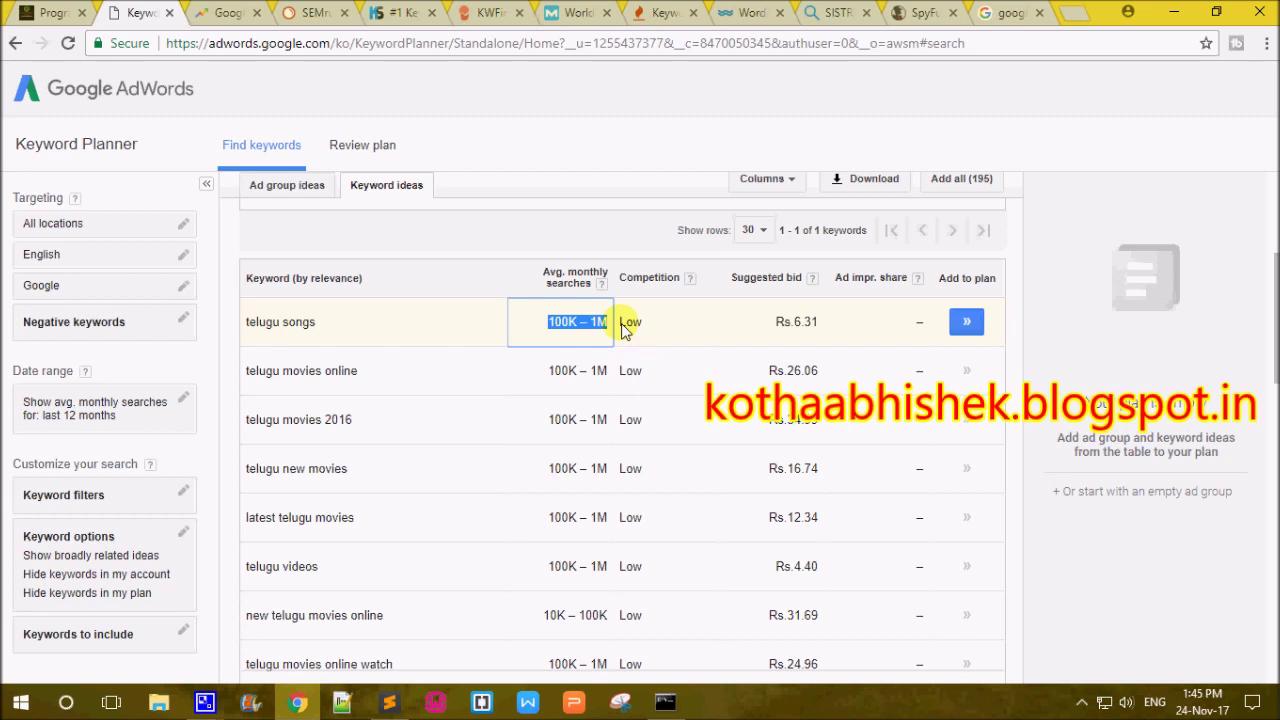
click(523, 366)
drag(552, 370, 606, 367)
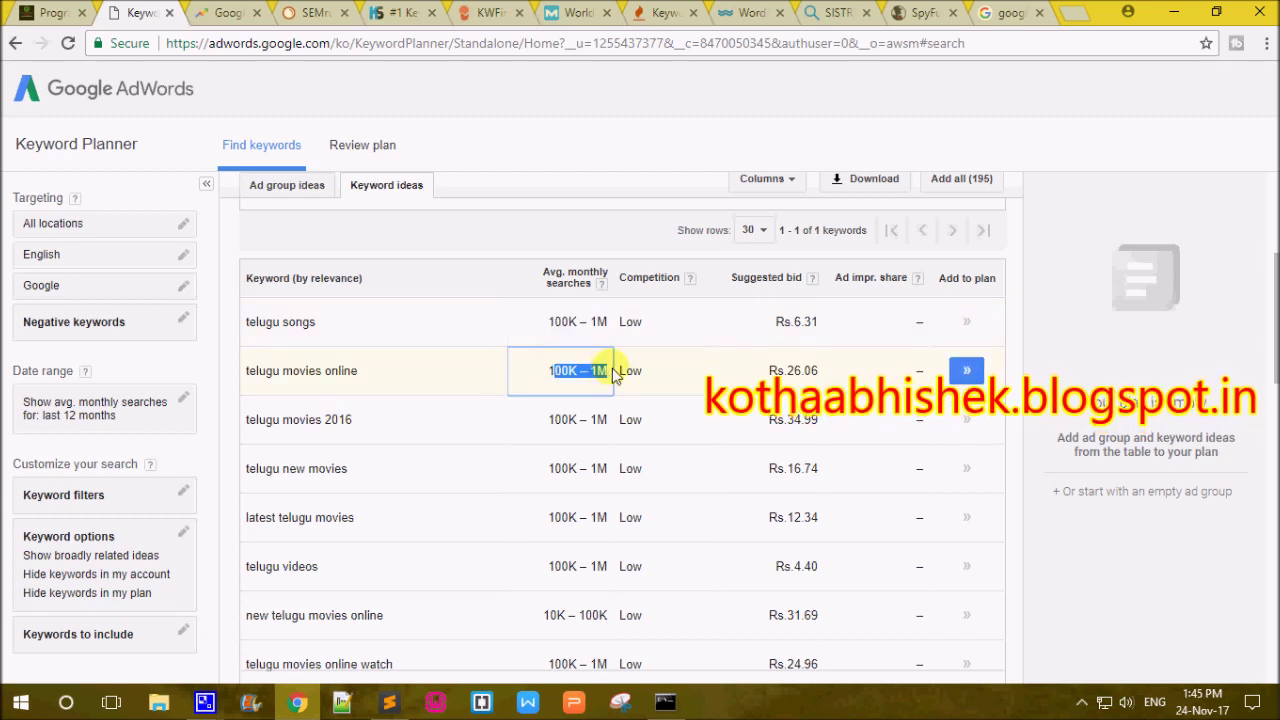
drag(548, 420, 604, 420)
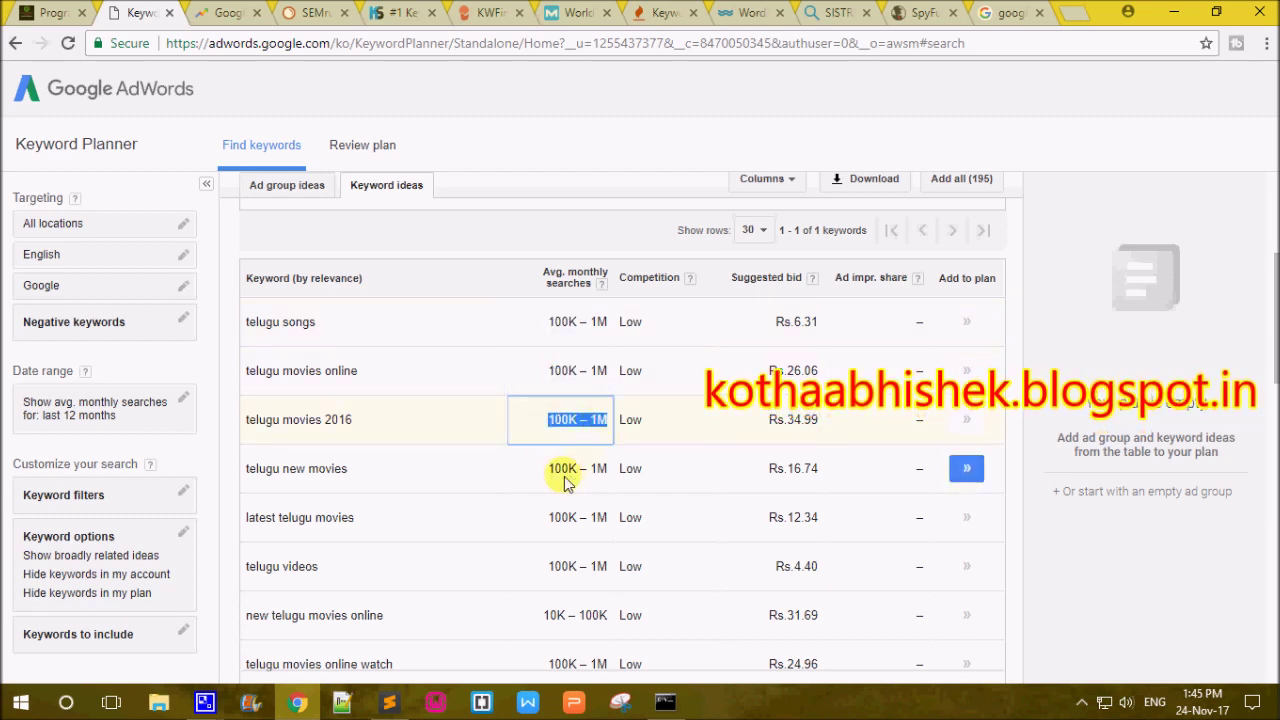
drag(552, 468, 606, 470)
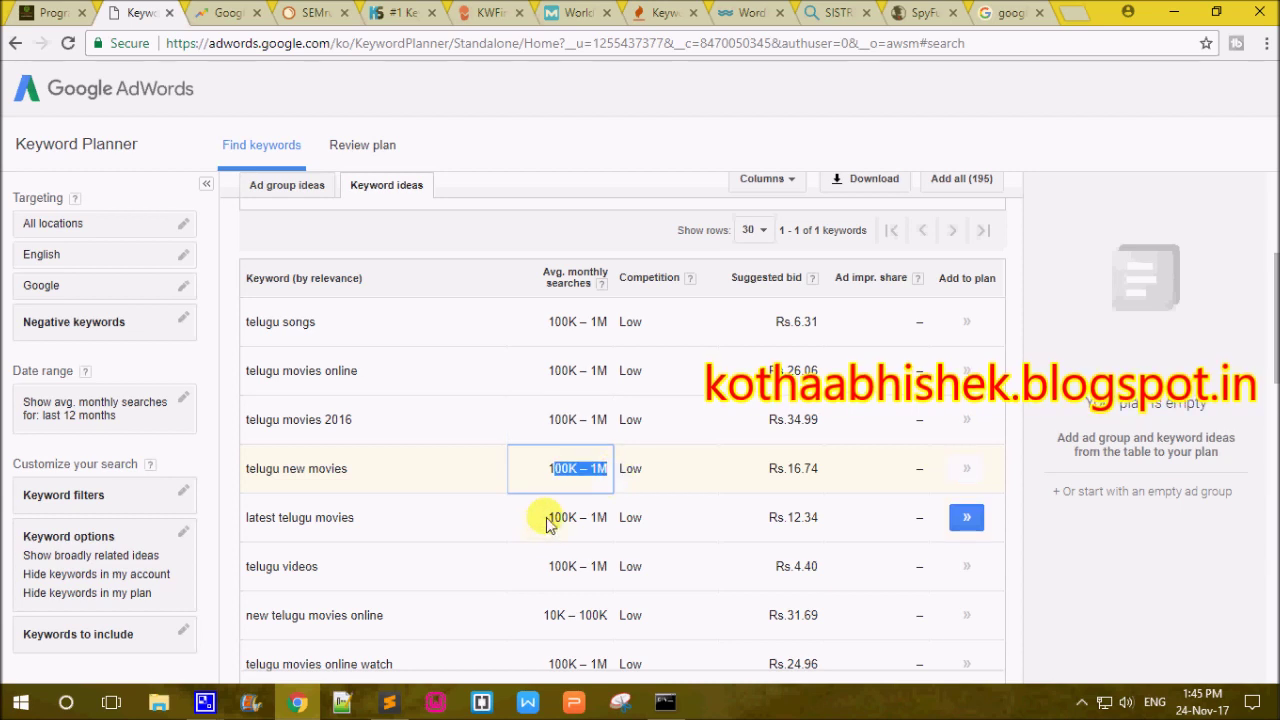
drag(549, 517, 606, 517)
drag(549, 569, 597, 566)
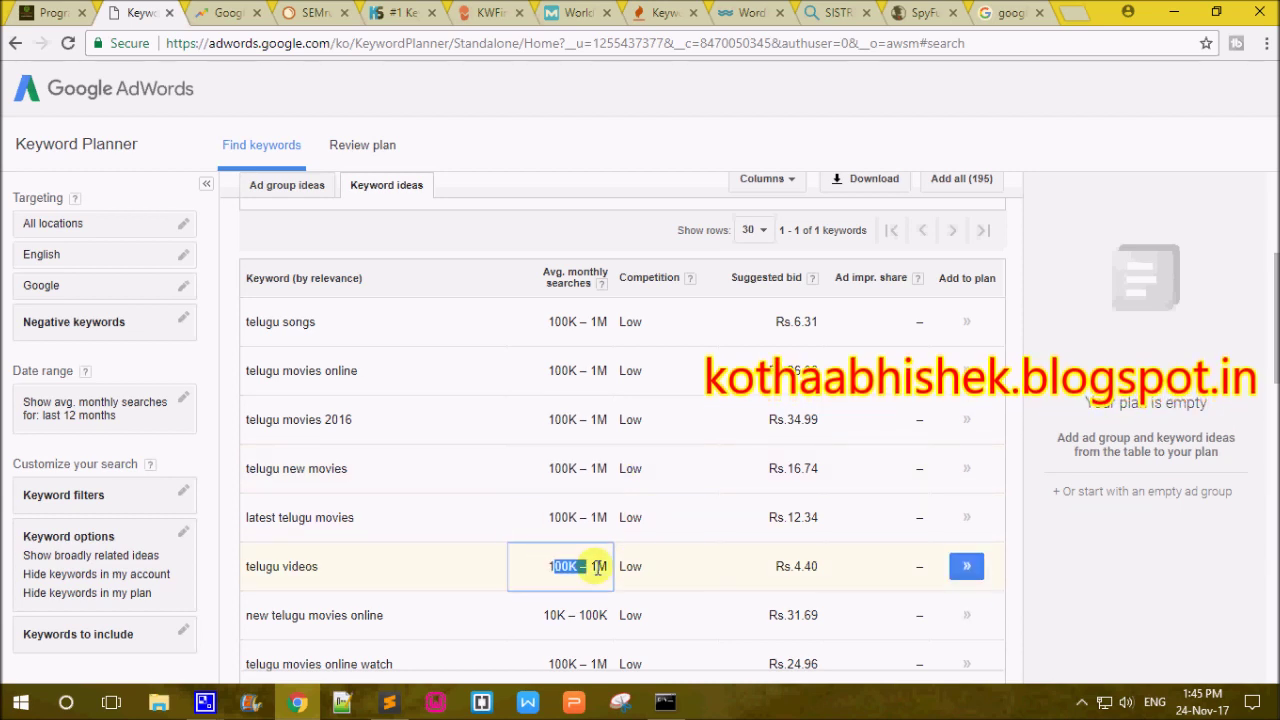
drag(549, 615, 600, 615)
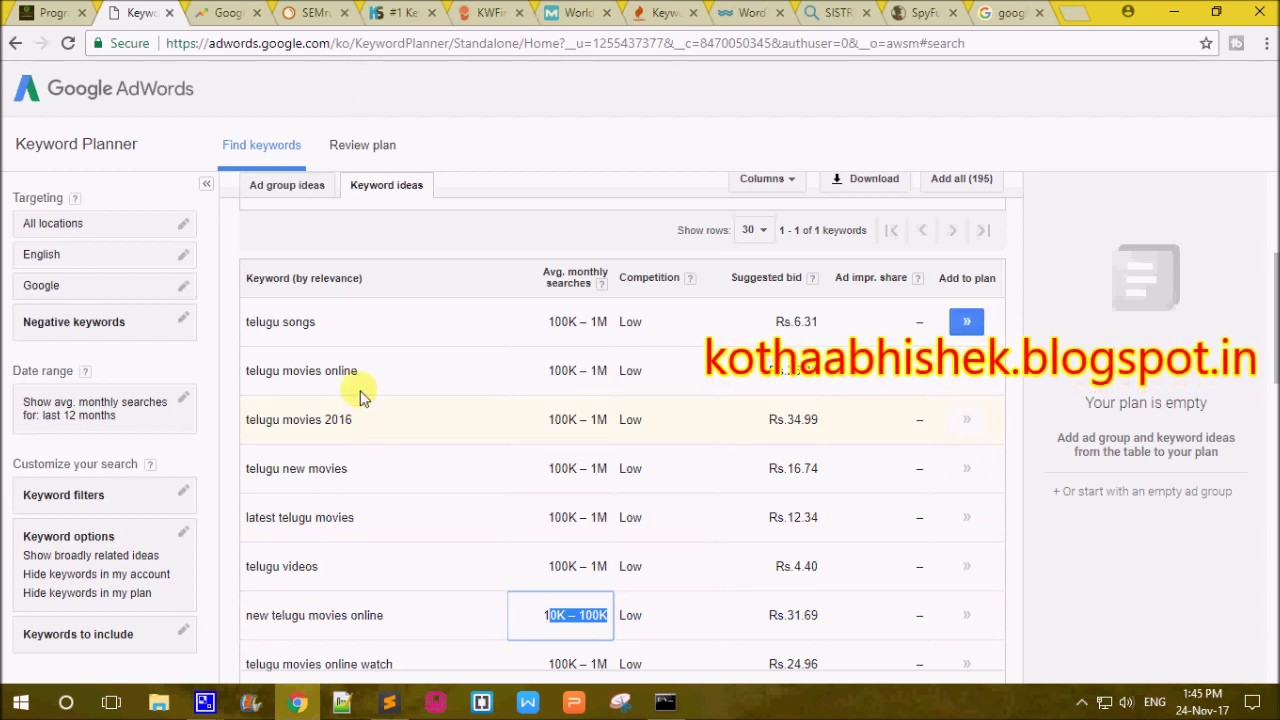
click(1078, 558)
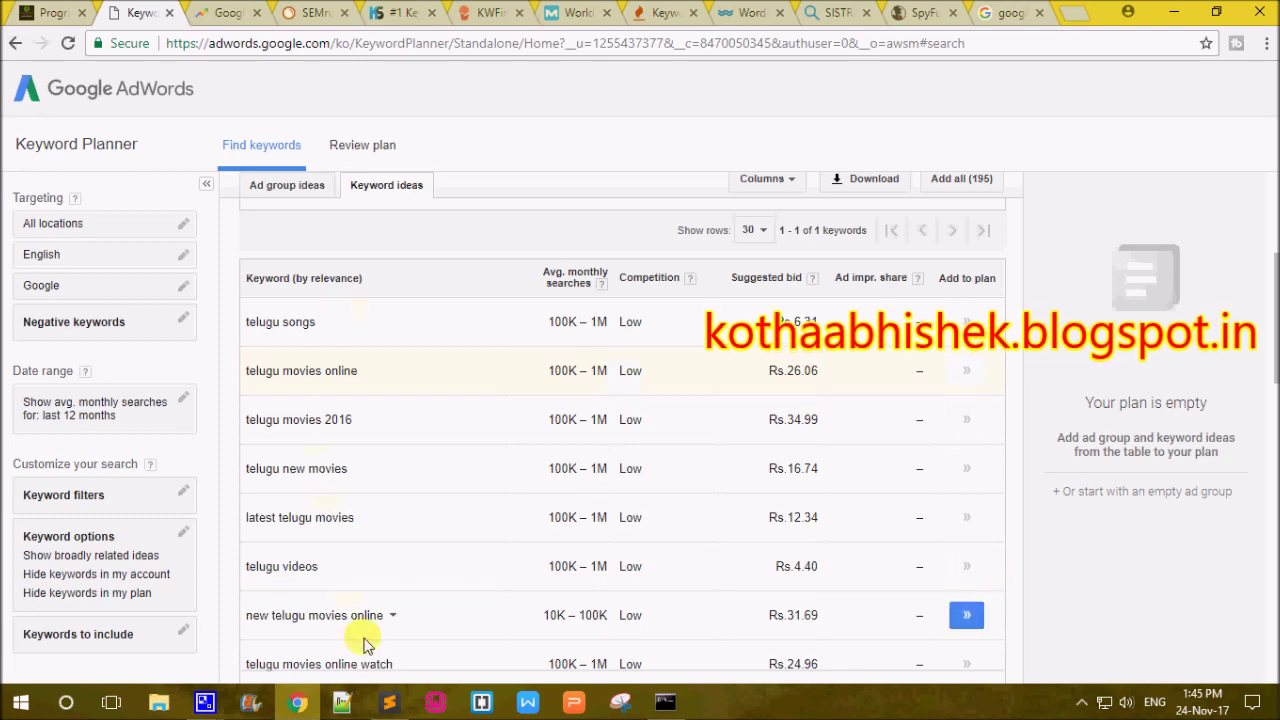
Read through the suggested keywords further down the list, including "latest telugu movies", "telugu new movies", "tollywood movies" and "telugu film".
scroll(370, 600, down, 3)
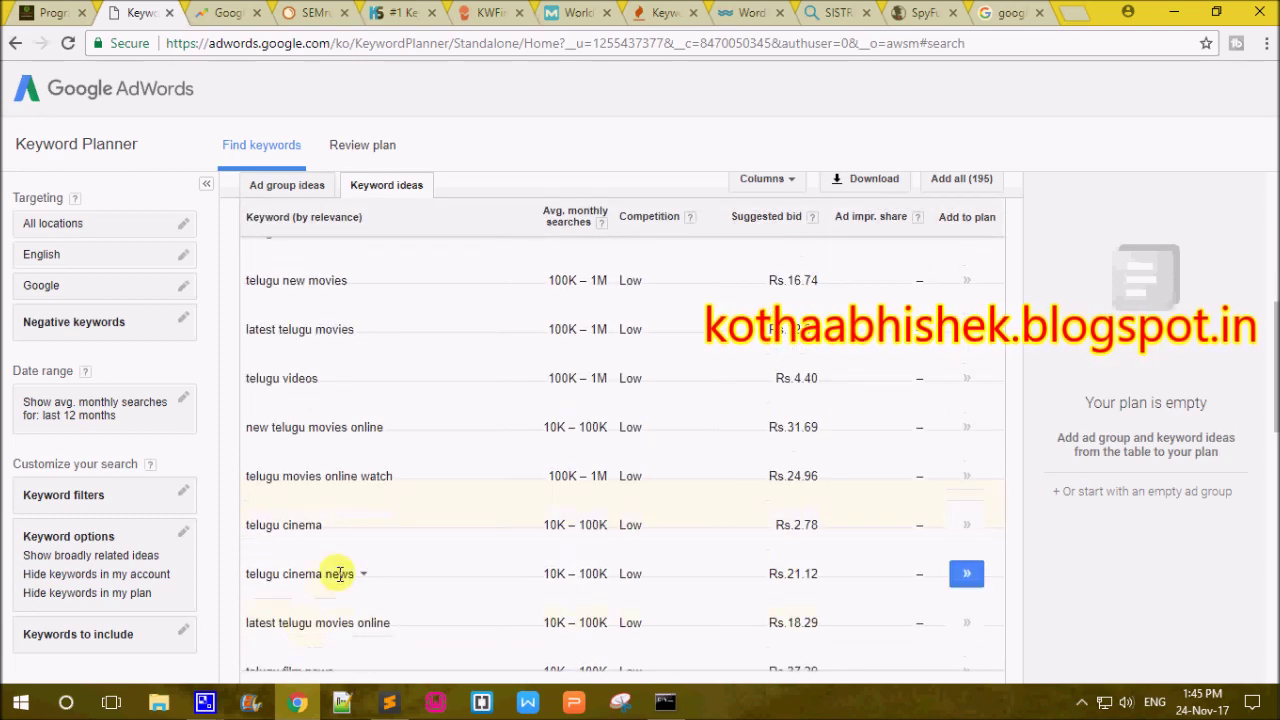
drag(337, 573, 249, 427)
drag(329, 329, 265, 335)
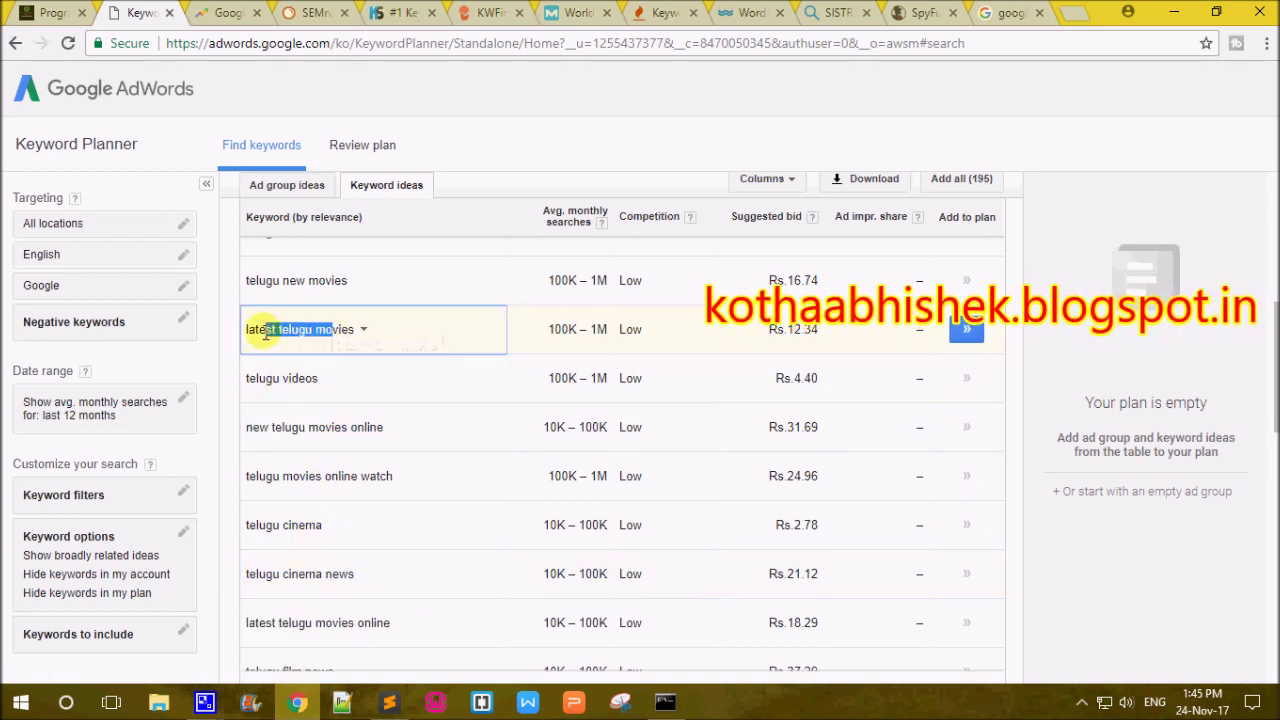
drag(309, 281, 248, 281)
scroll(486, 508, down, 3)
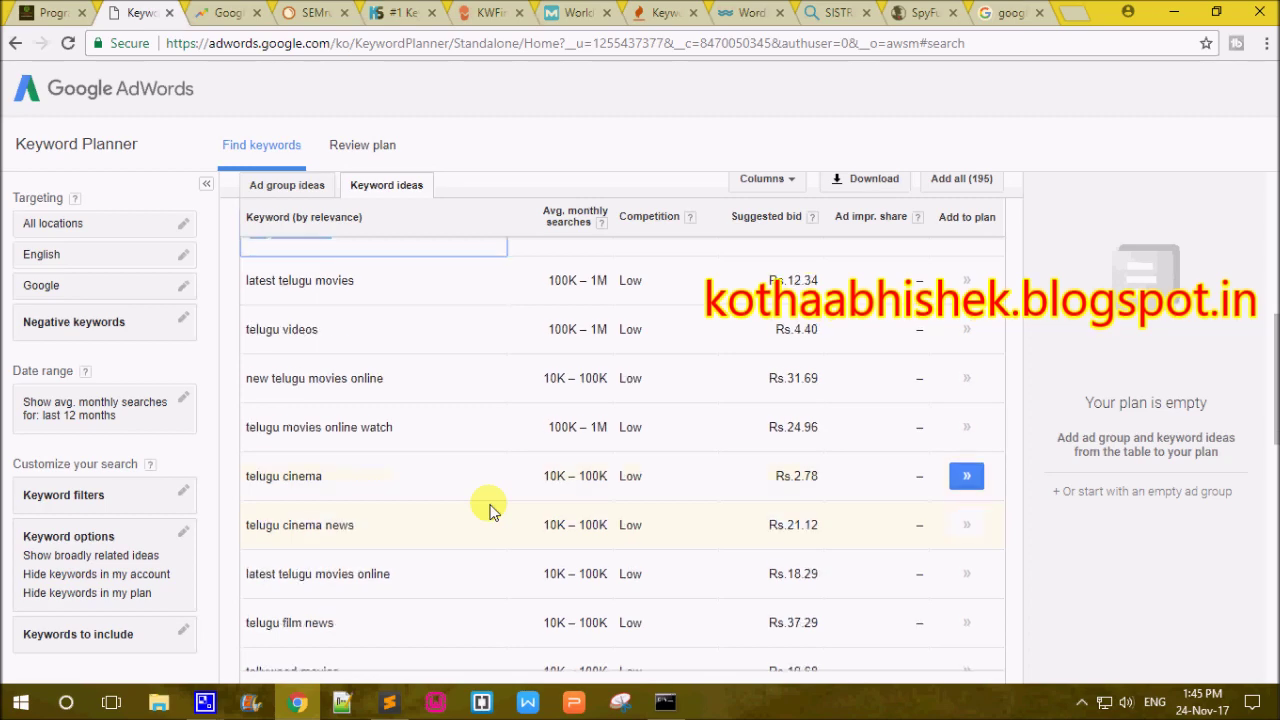
scroll(377, 484, down, 2)
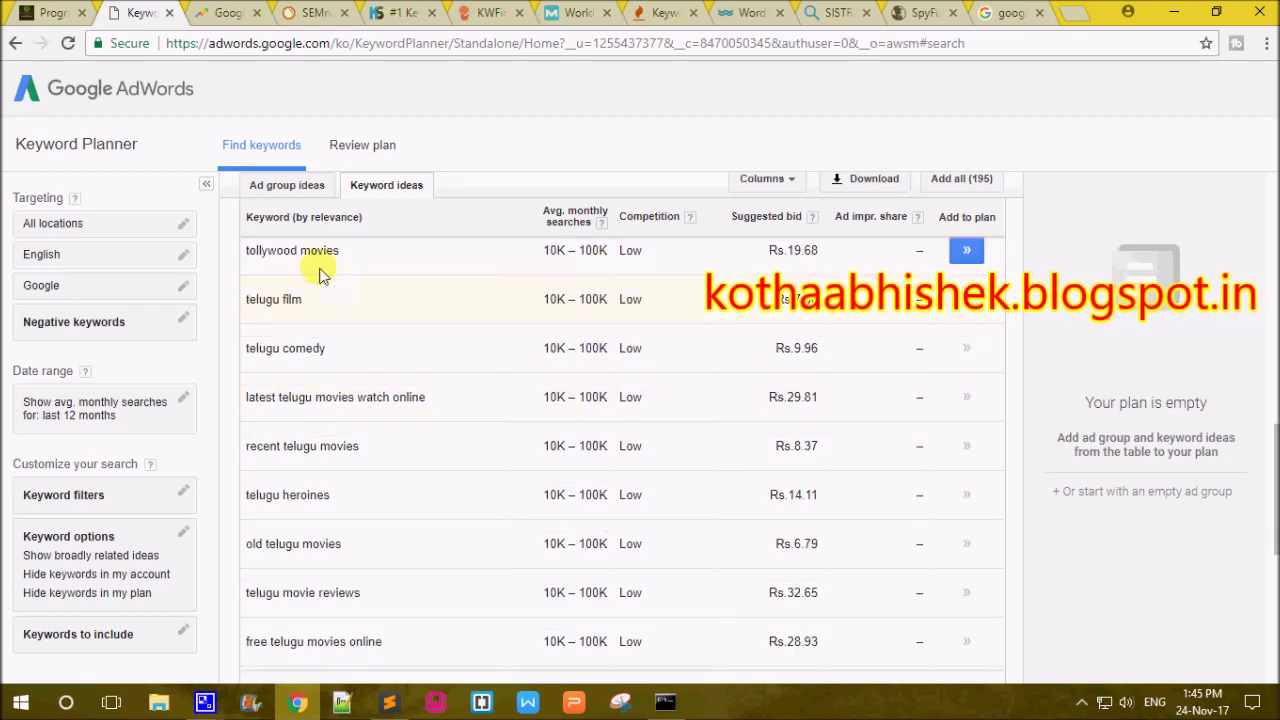
drag(334, 252, 268, 256)
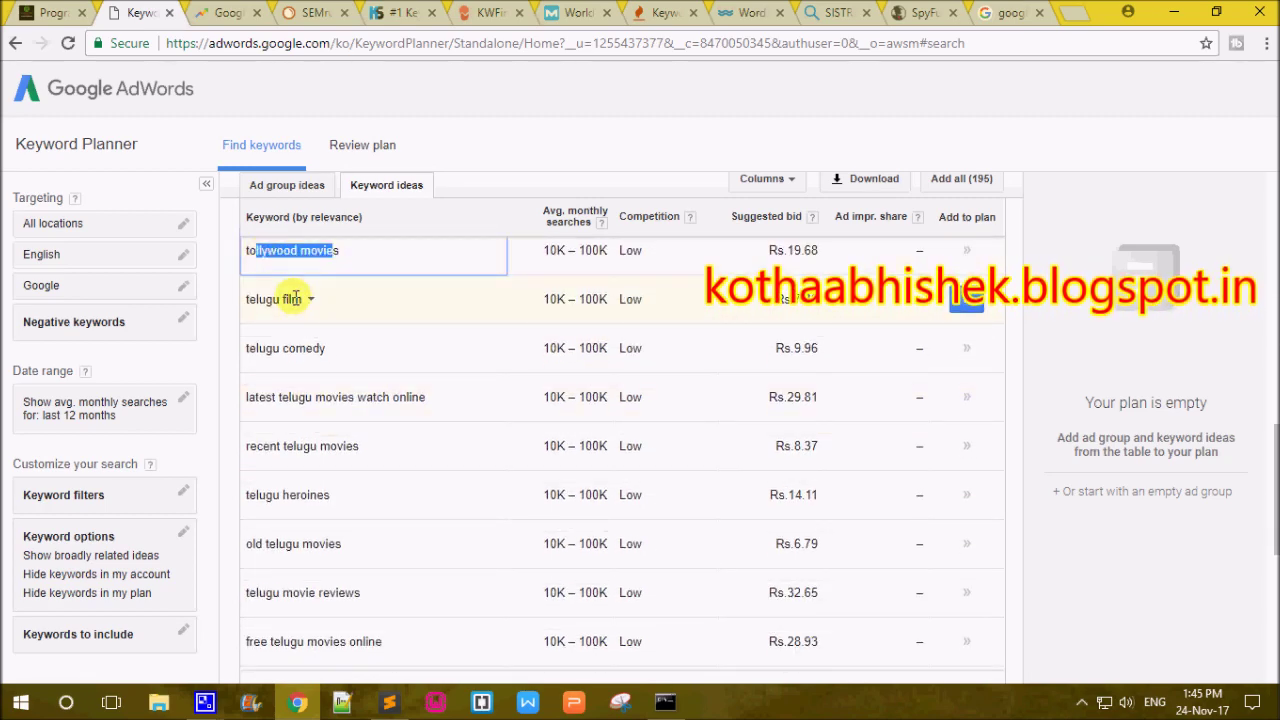
drag(295, 298, 329, 314)
click(1037, 608)
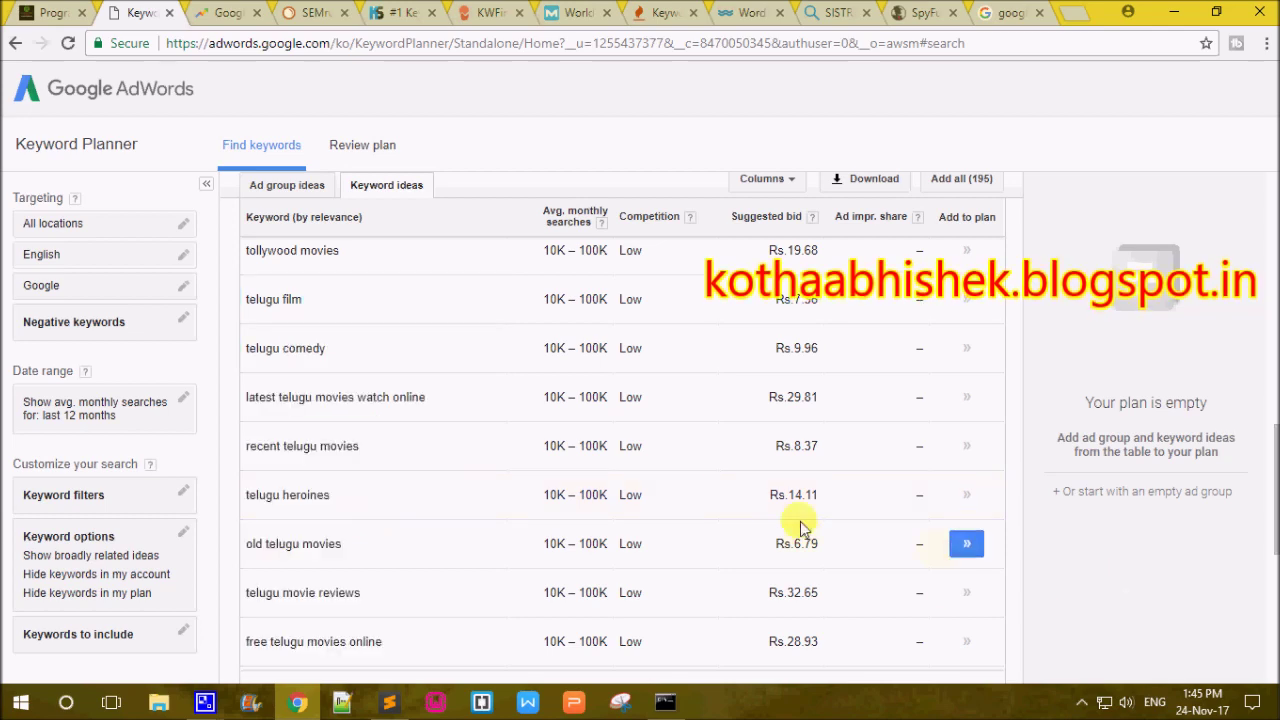
Open the download options for the keyword ideas, review the segmentation and file formats, and close them without downloading.
scroll(800, 527, up, 5)
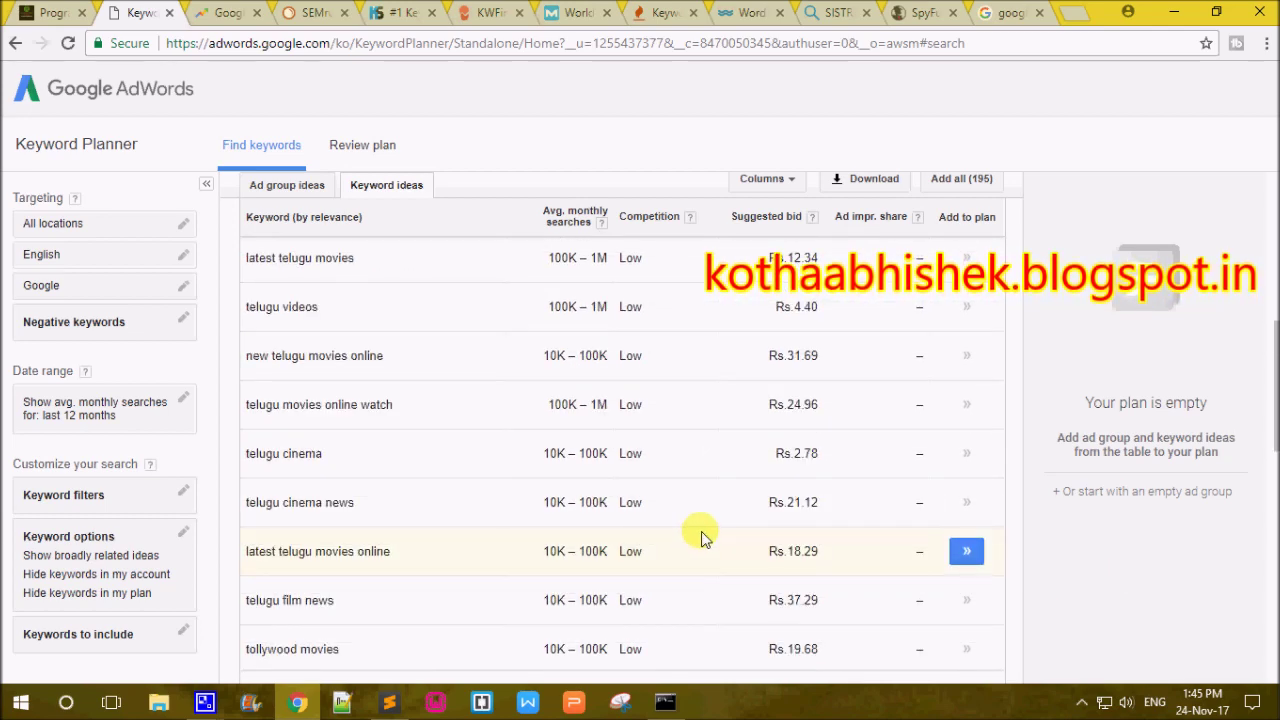
scroll(700, 538, up, 5)
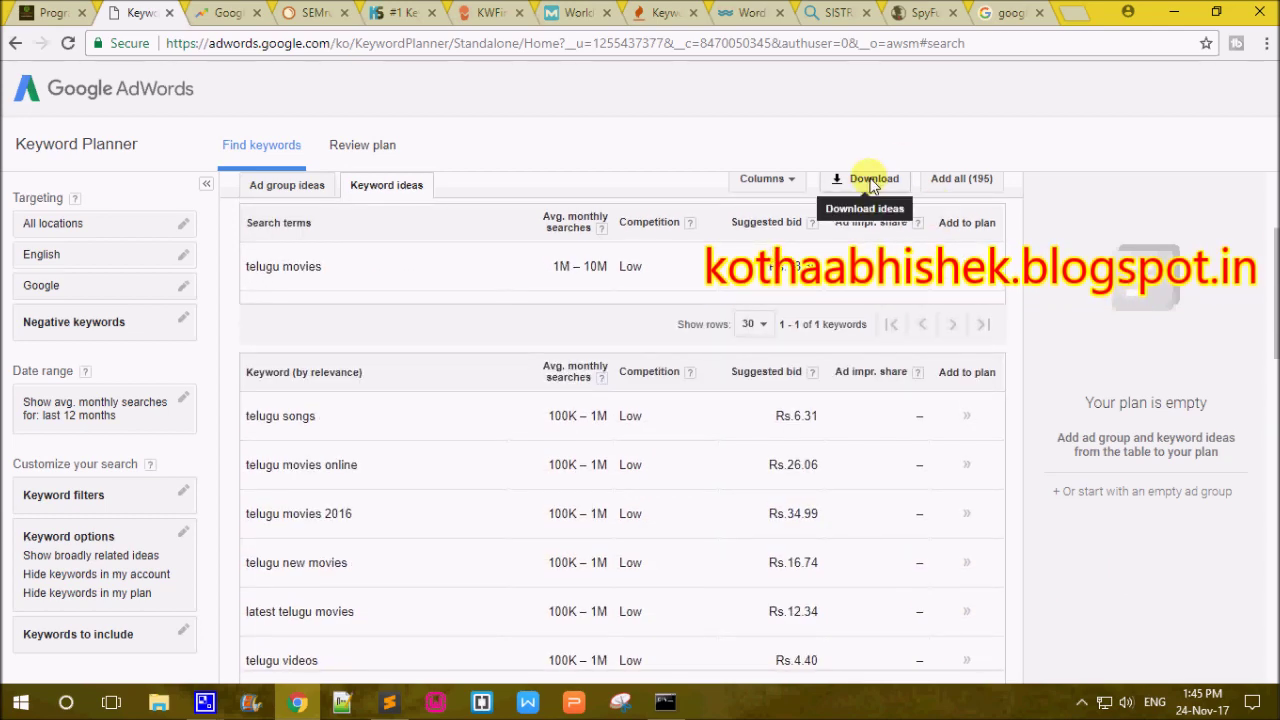
click(873, 180)
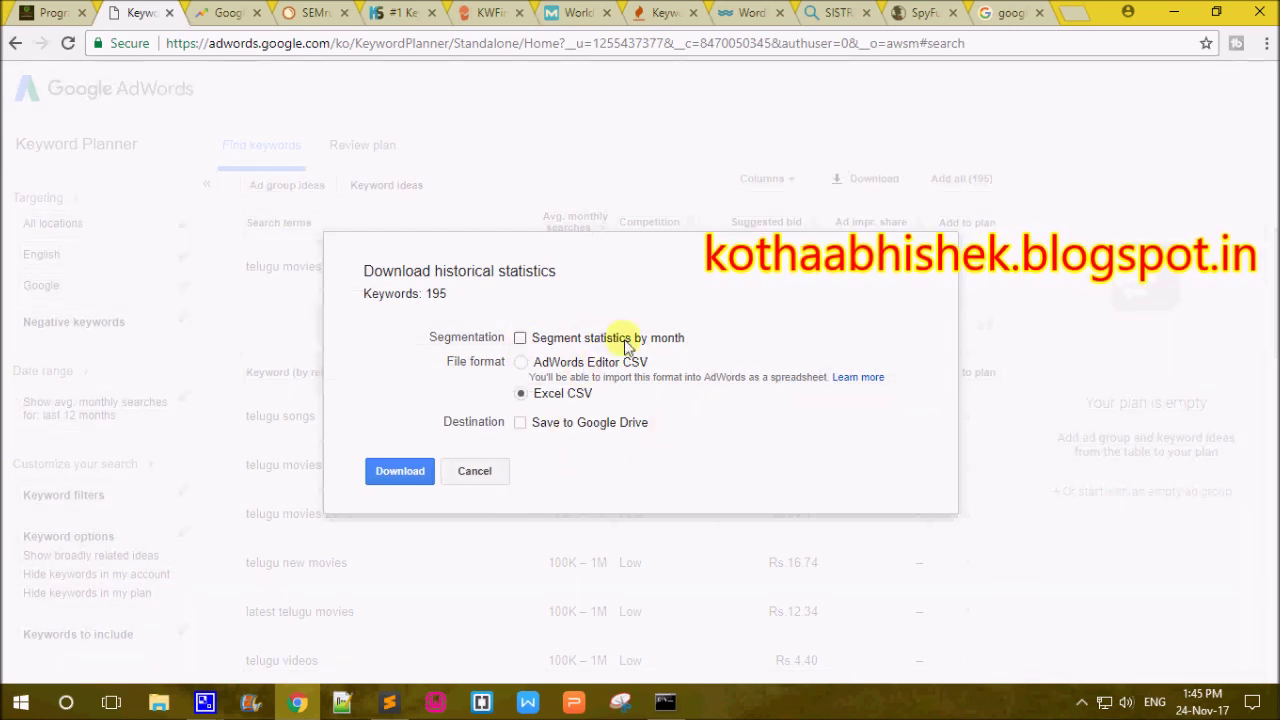
click(505, 470)
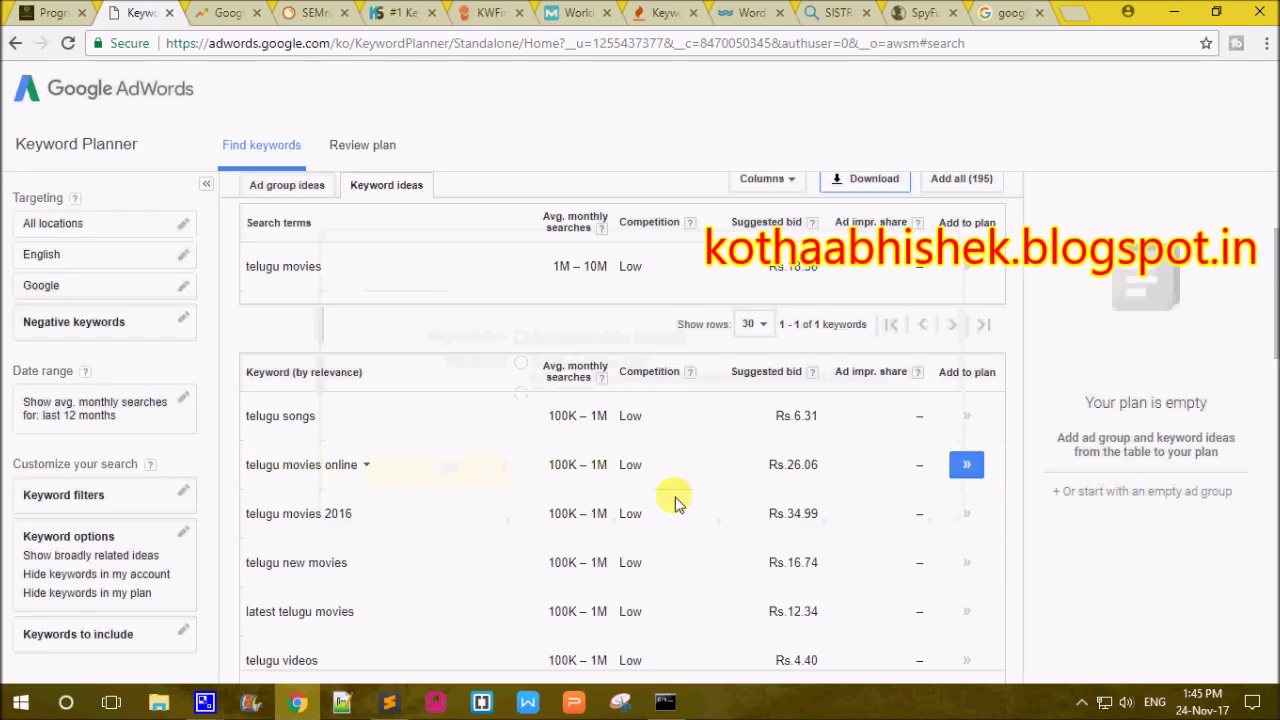
View the Keyword Planner's plan review page and return to the keyword search results.
scroll(725, 495, up, 1)
scroll(725, 495, up, 1)
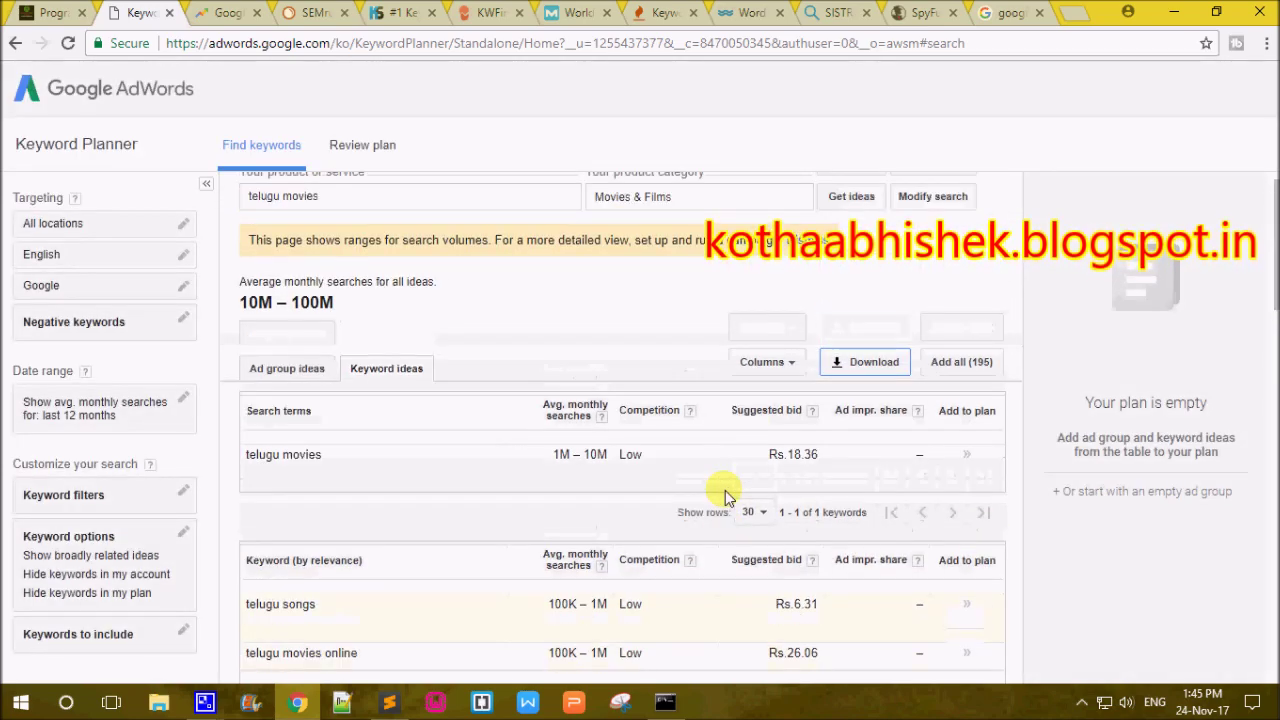
scroll(725, 490, up, 1)
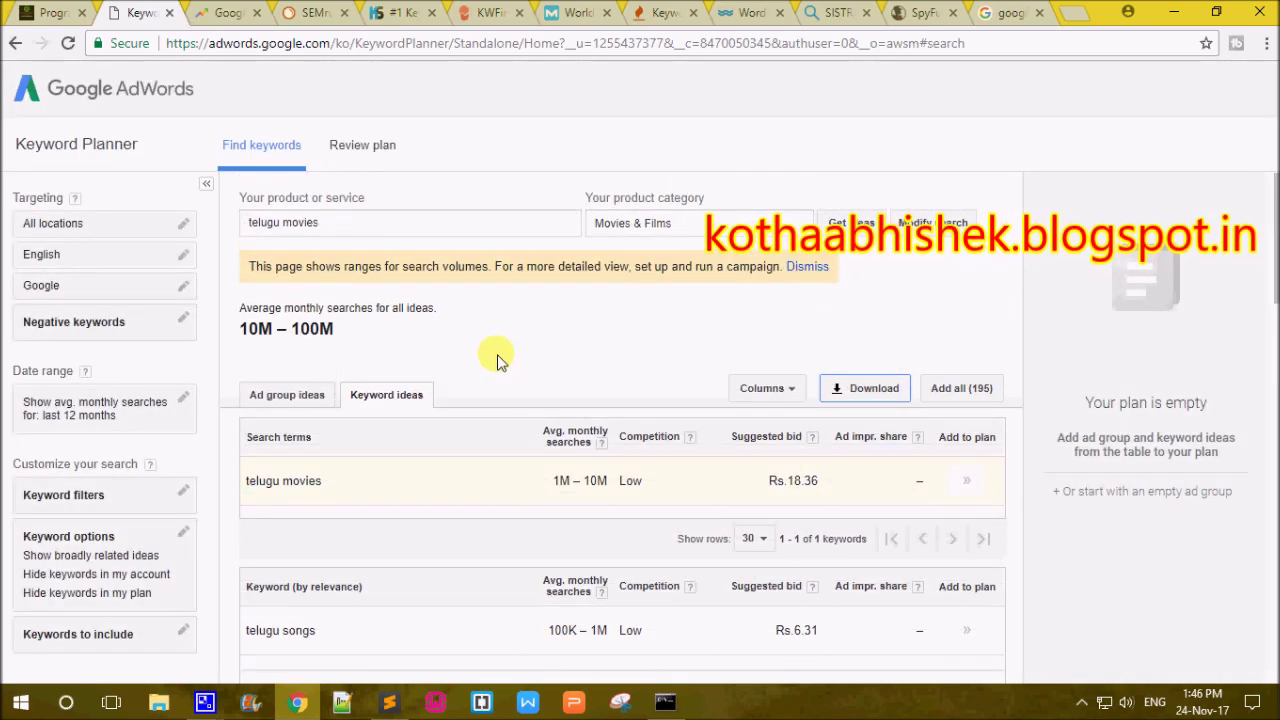
click(381, 148)
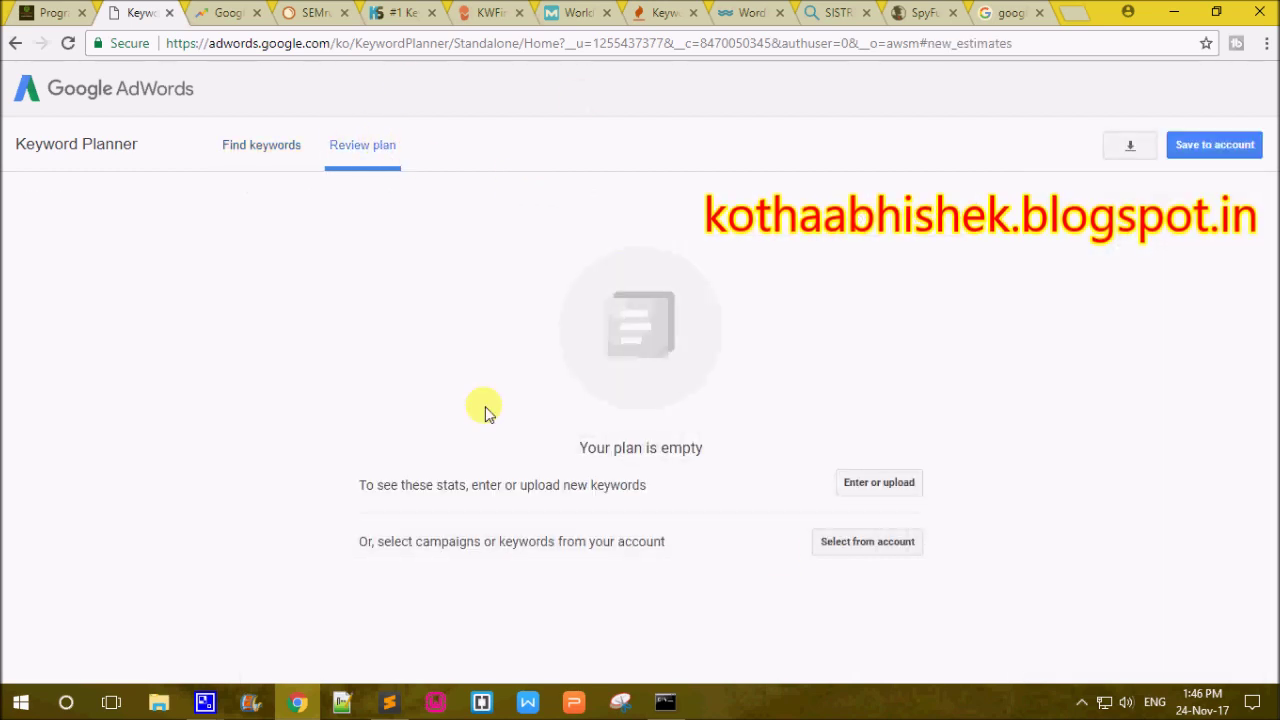
click(266, 150)
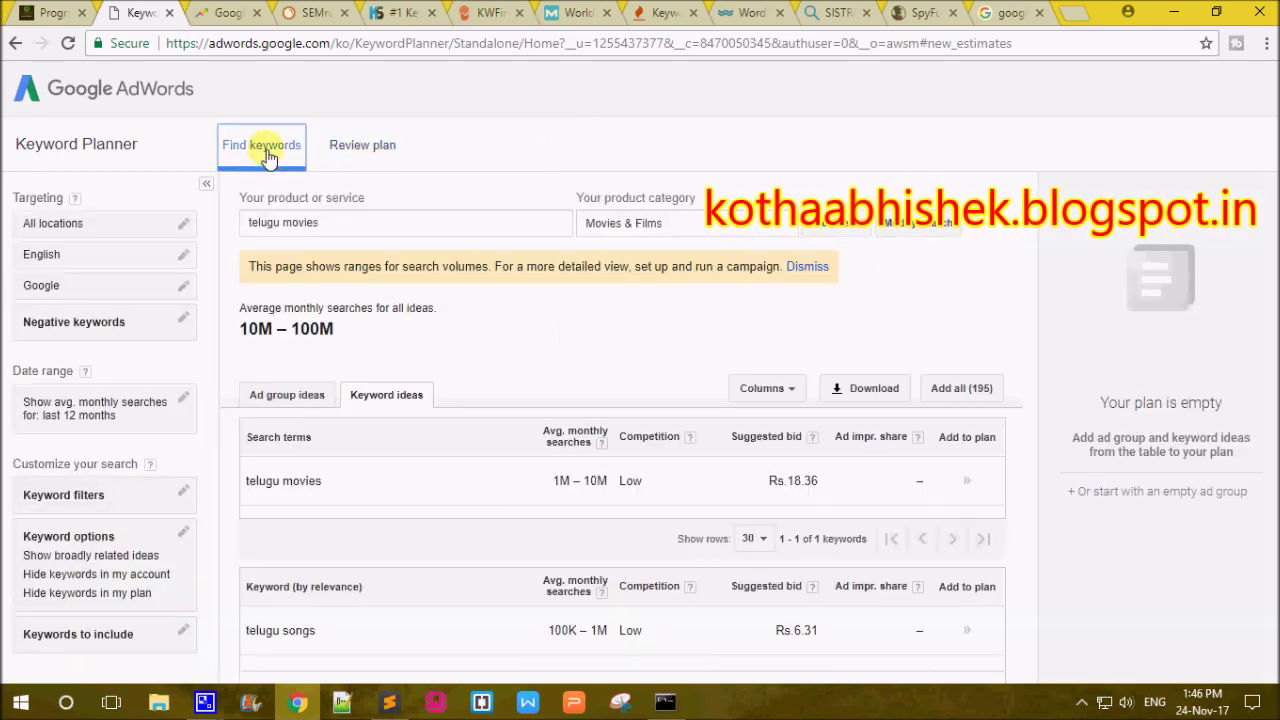
Replace the product or service with "html tutorials" and bring up the list of product categories.
drag(337, 223, 196, 212)
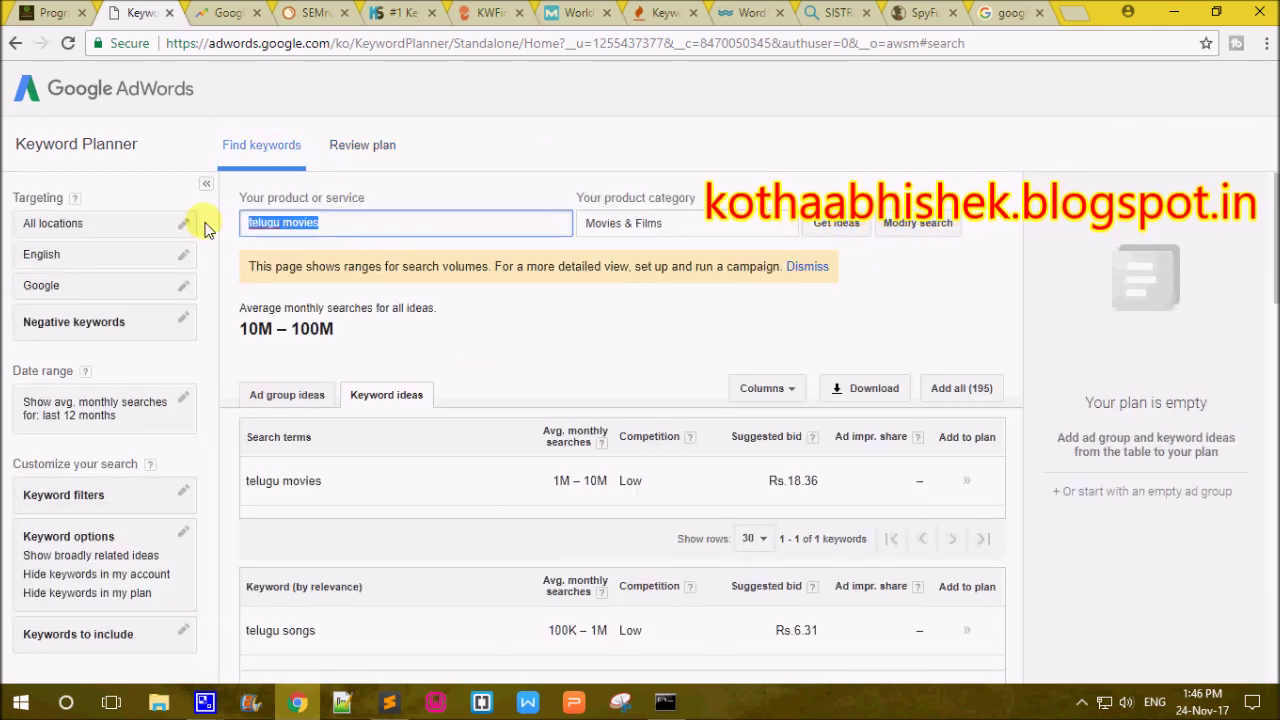
text(html)
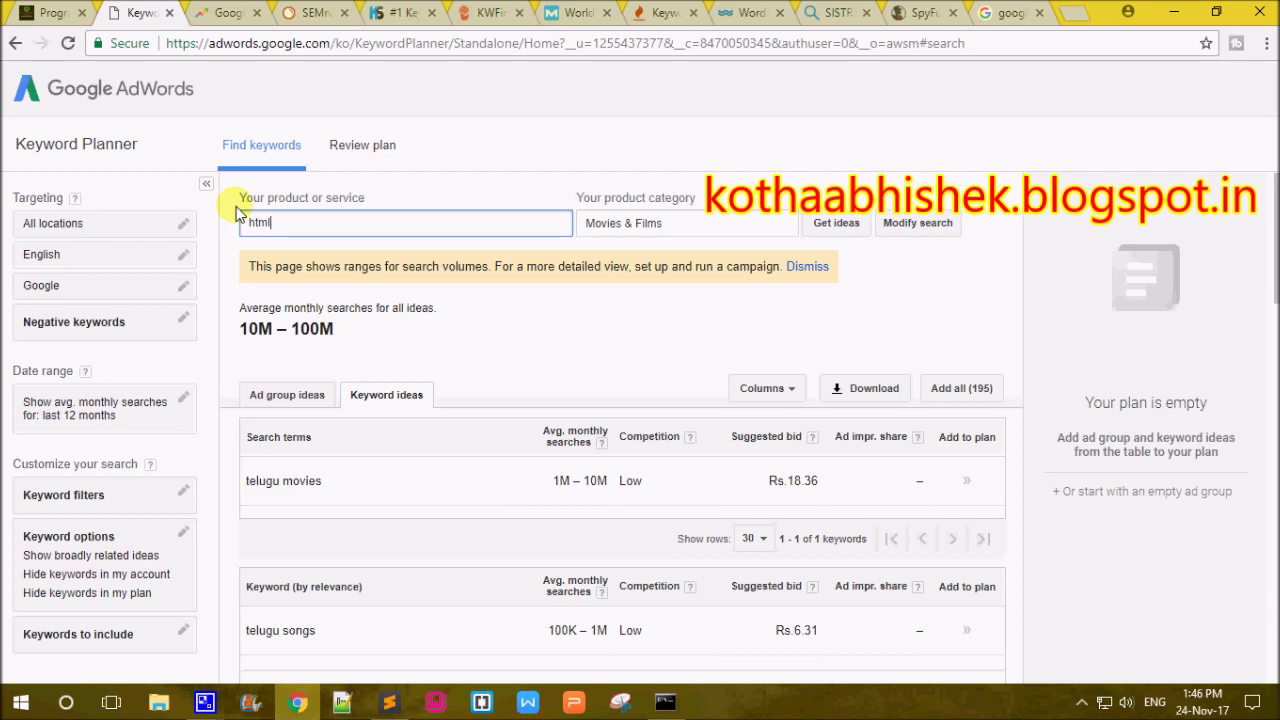
text( tutor)
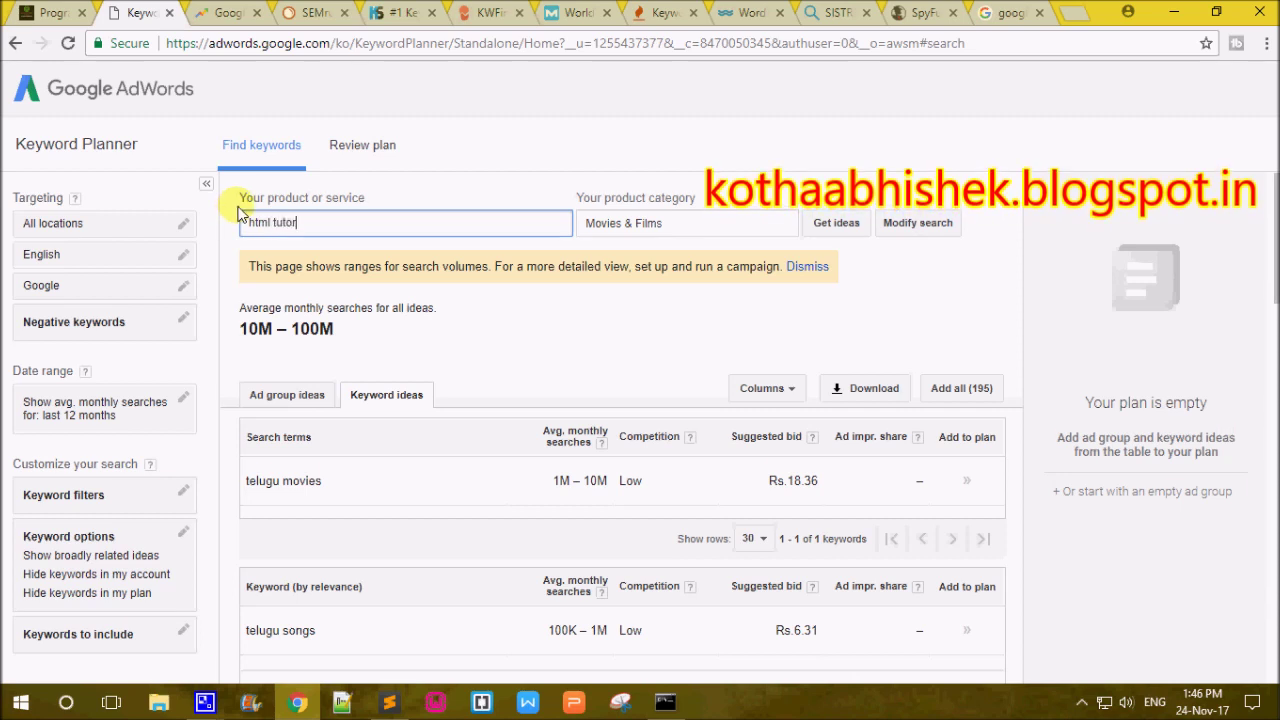
text(ials)
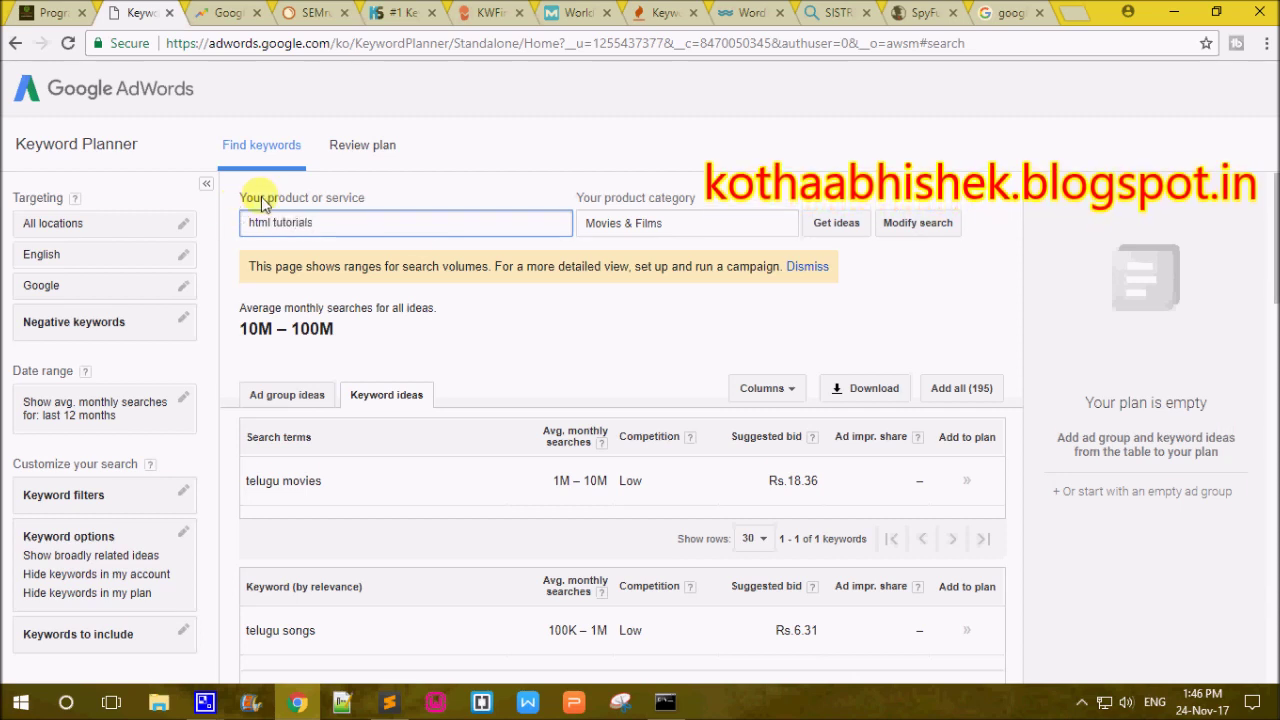
click(708, 222)
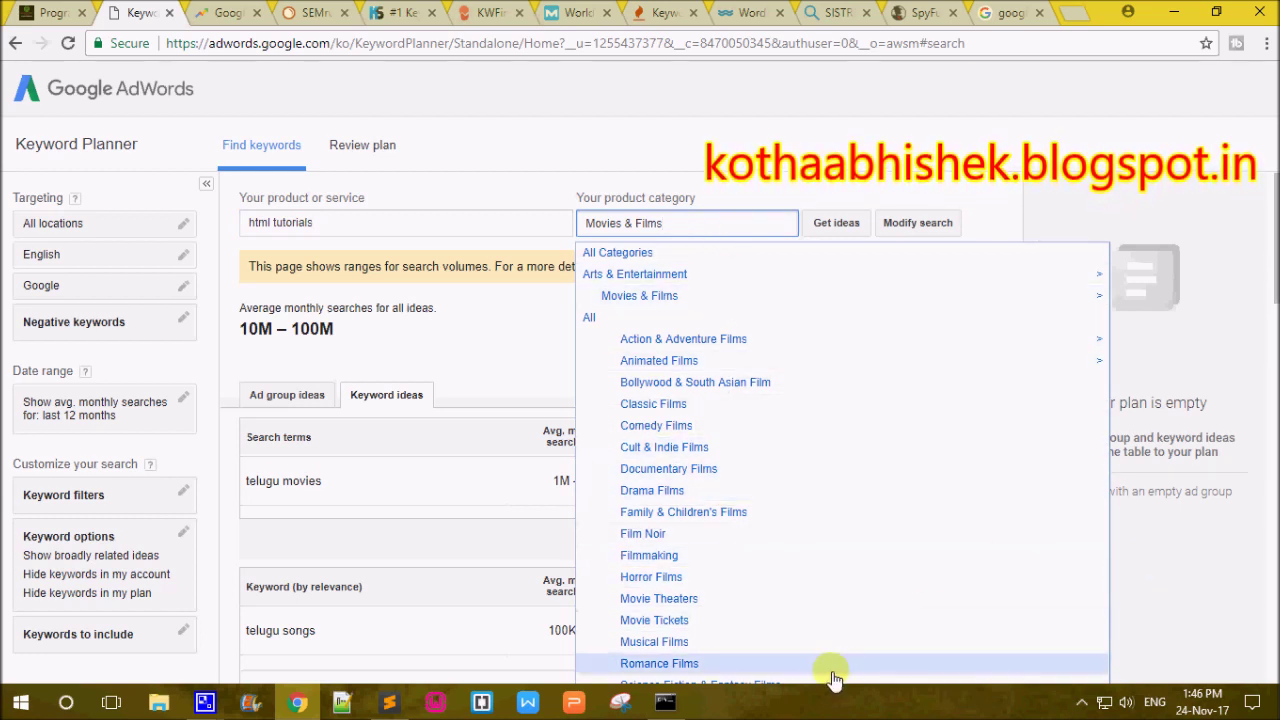
Get keyword ideas for "html tutorials", requesting them again if they fail to load, and look over the average monthly searches.
click(836, 222)
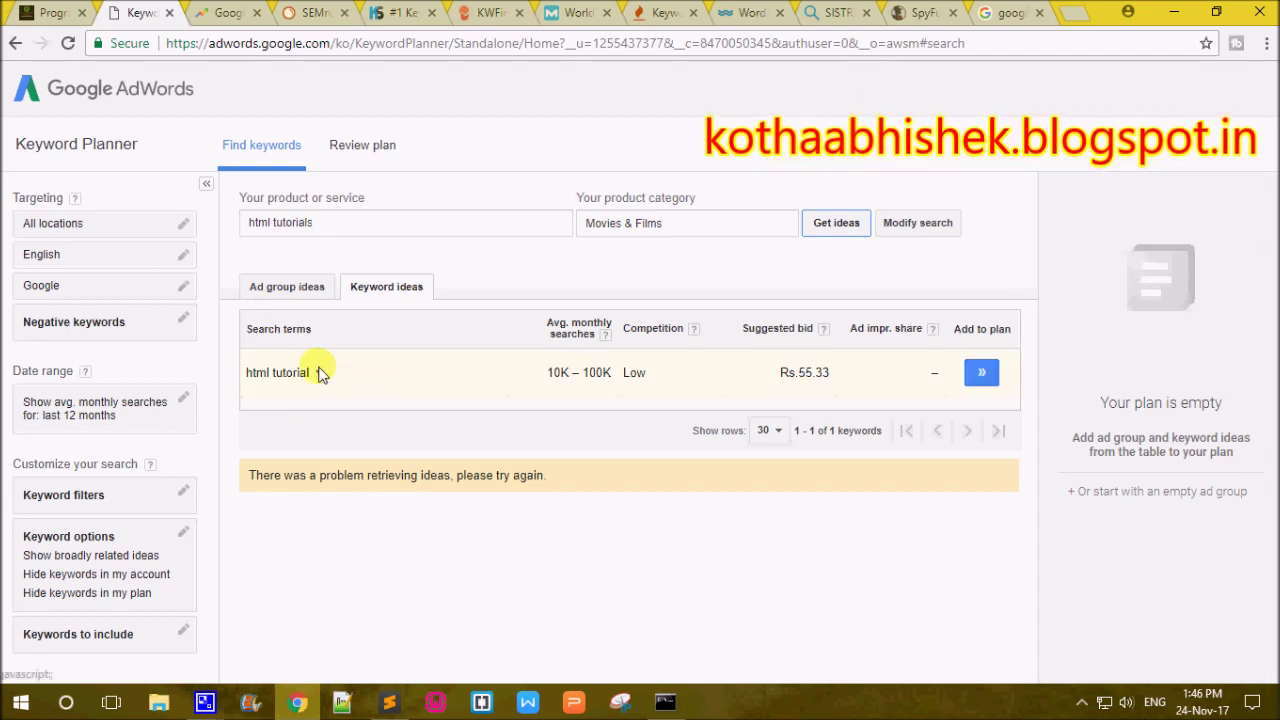
drag(298, 372, 253, 372)
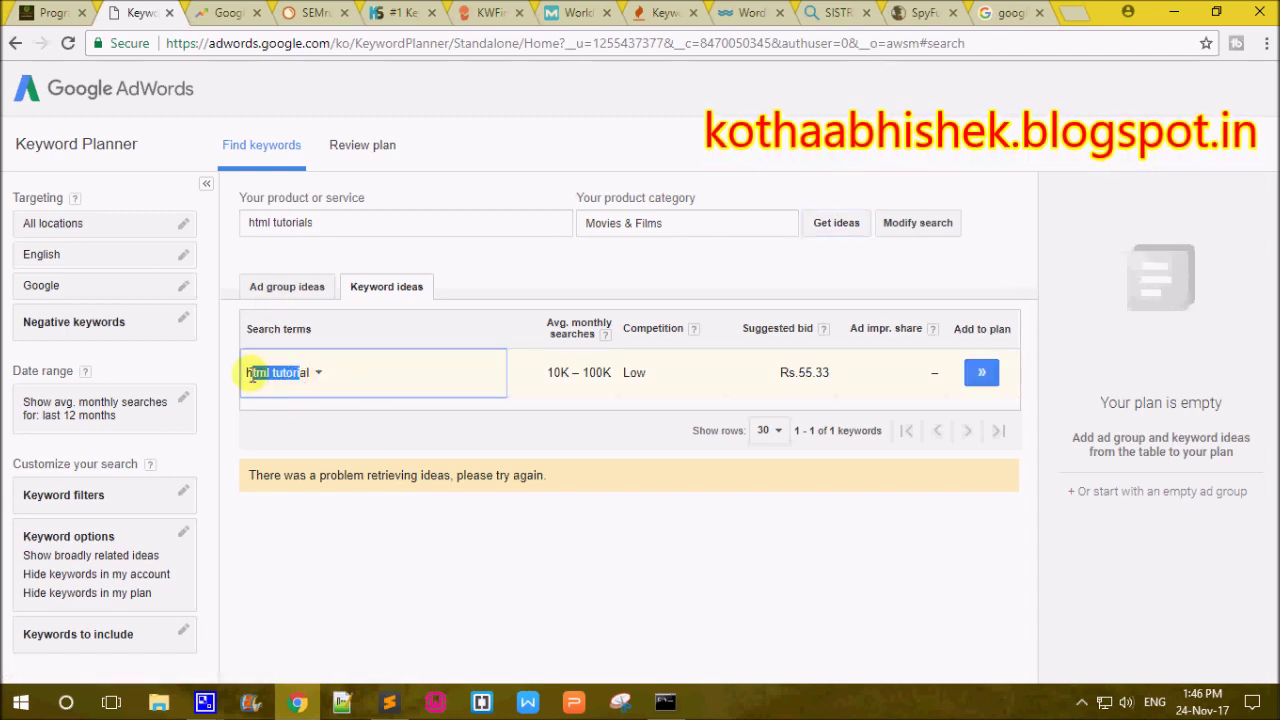
drag(550, 372, 606, 372)
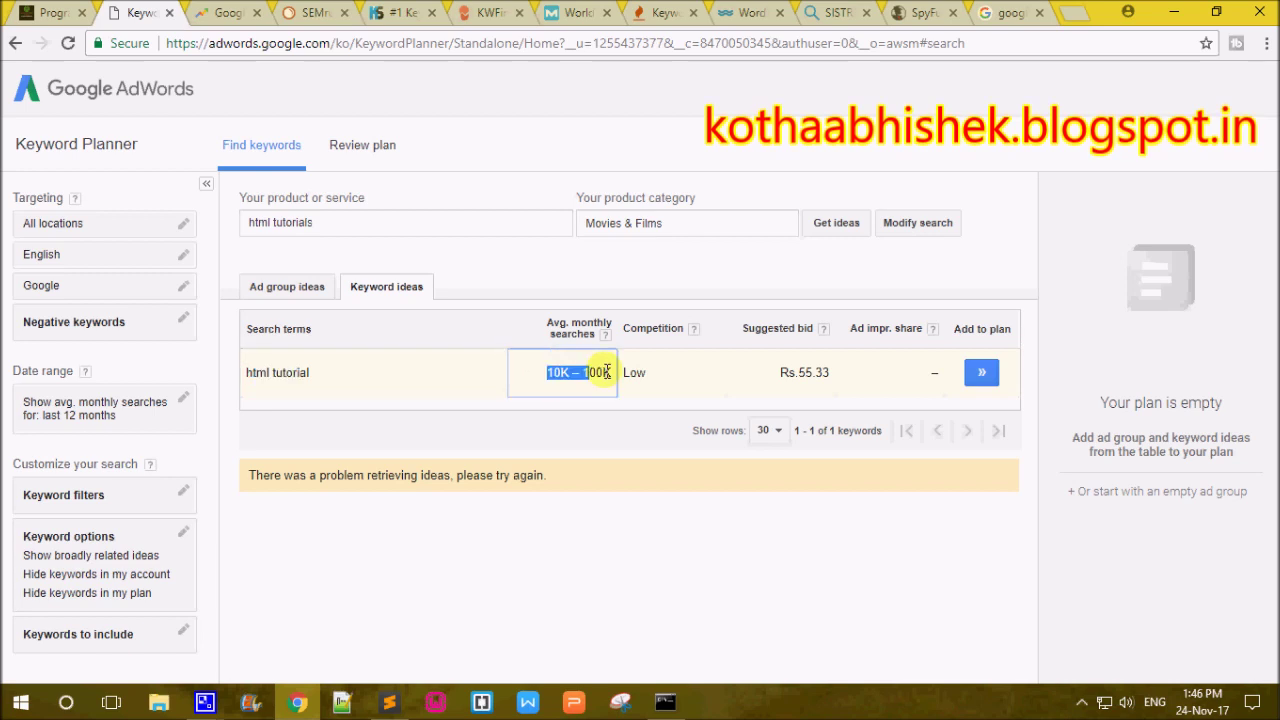
click(838, 222)
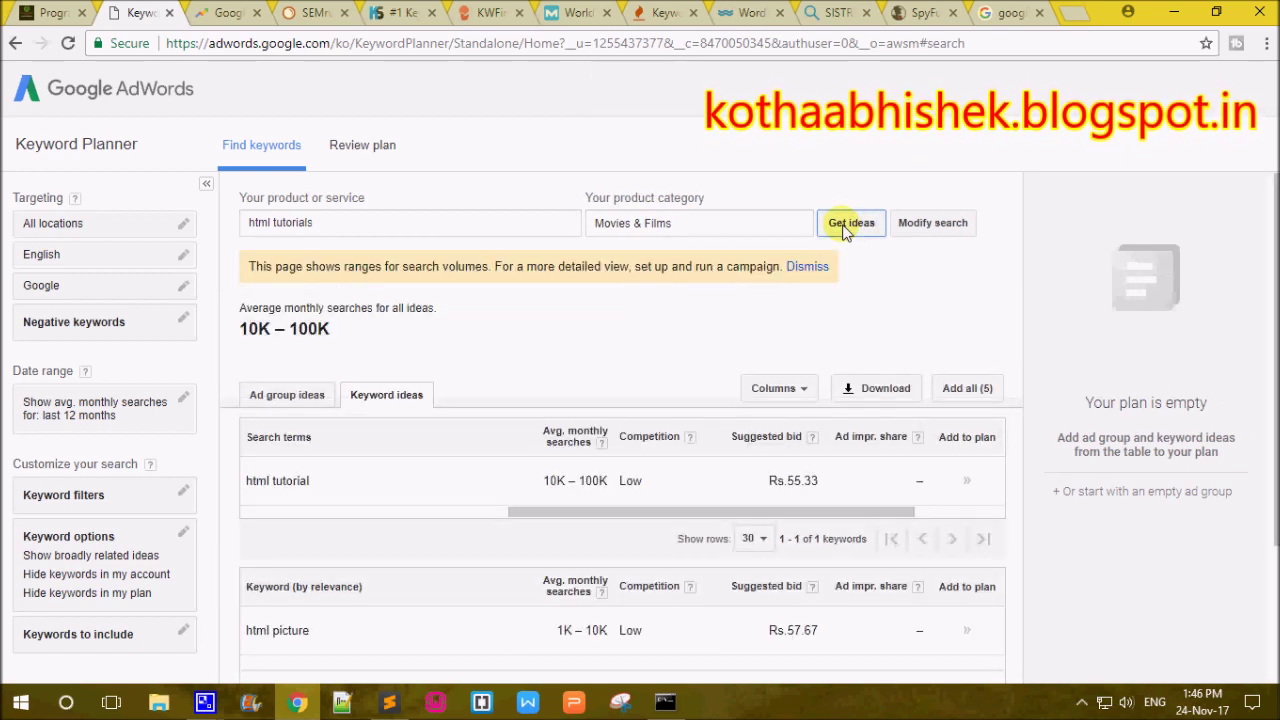
scroll(770, 575, down, 2)
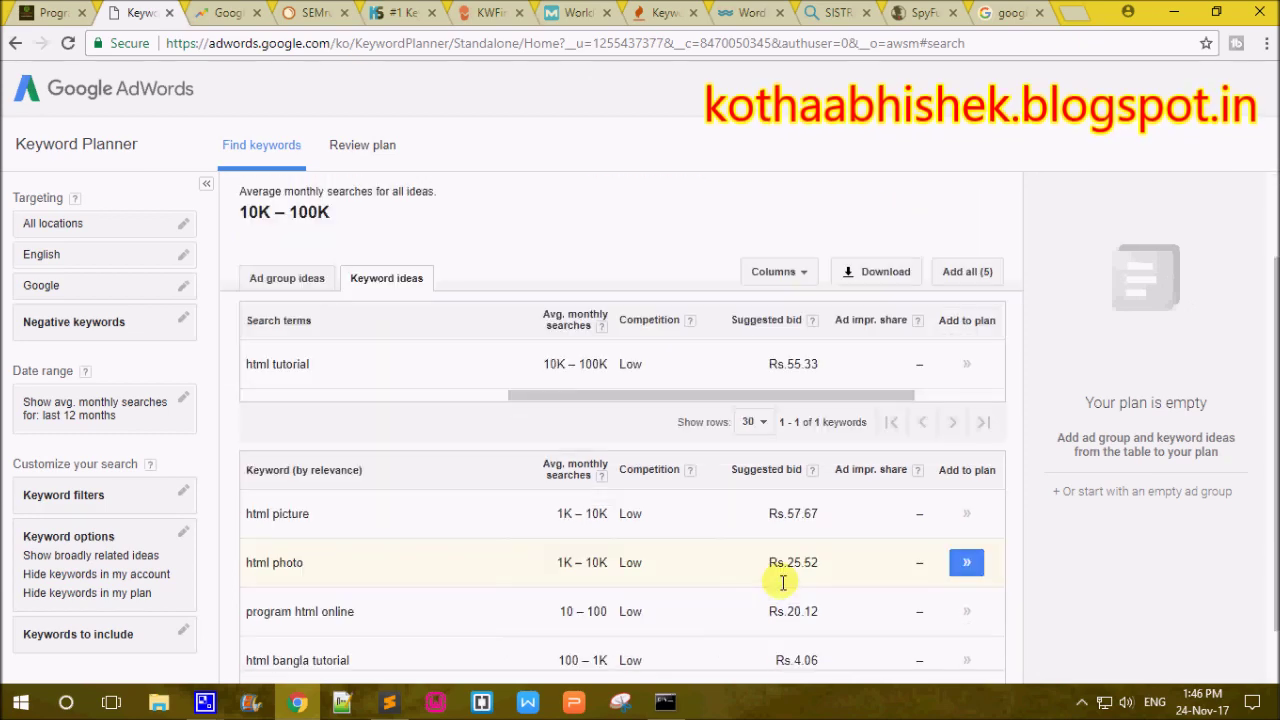
Review the related keyword ideas, highlighting "program html online" and "html bangla tutorial", and return to the search fields above the results.
drag(302, 432, 150, 465)
click(281, 530)
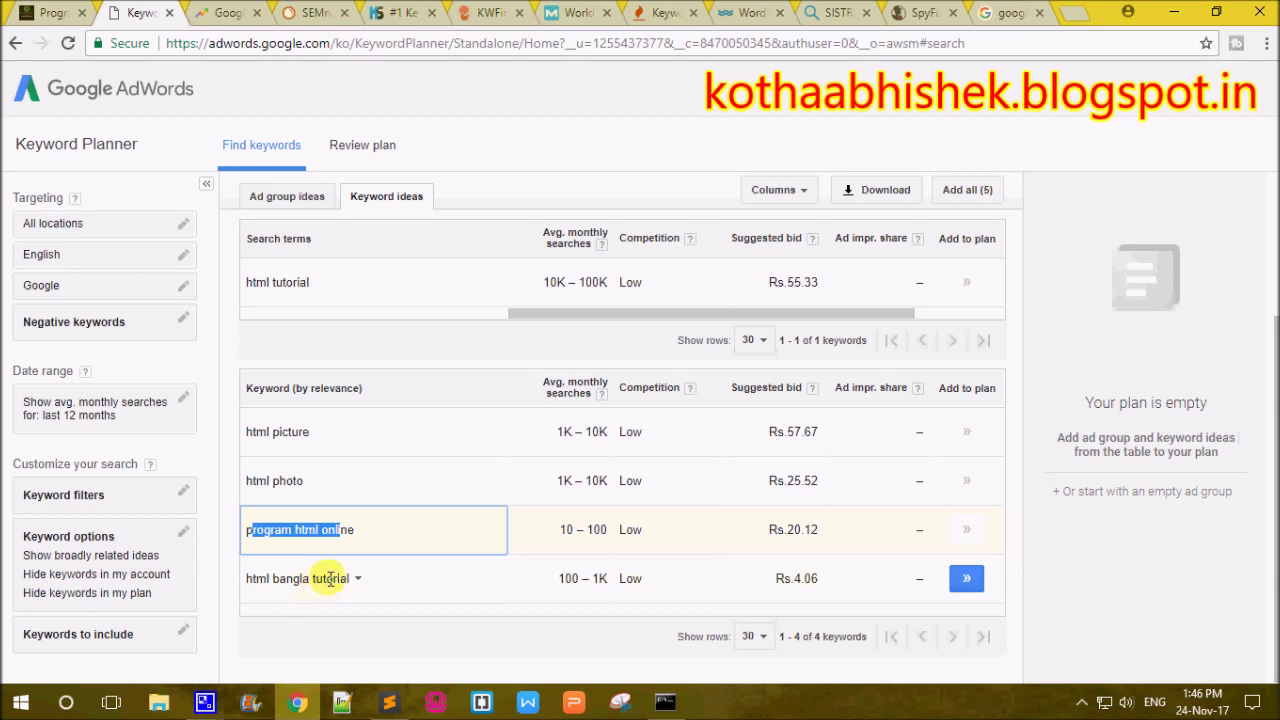
drag(326, 580, 247, 580)
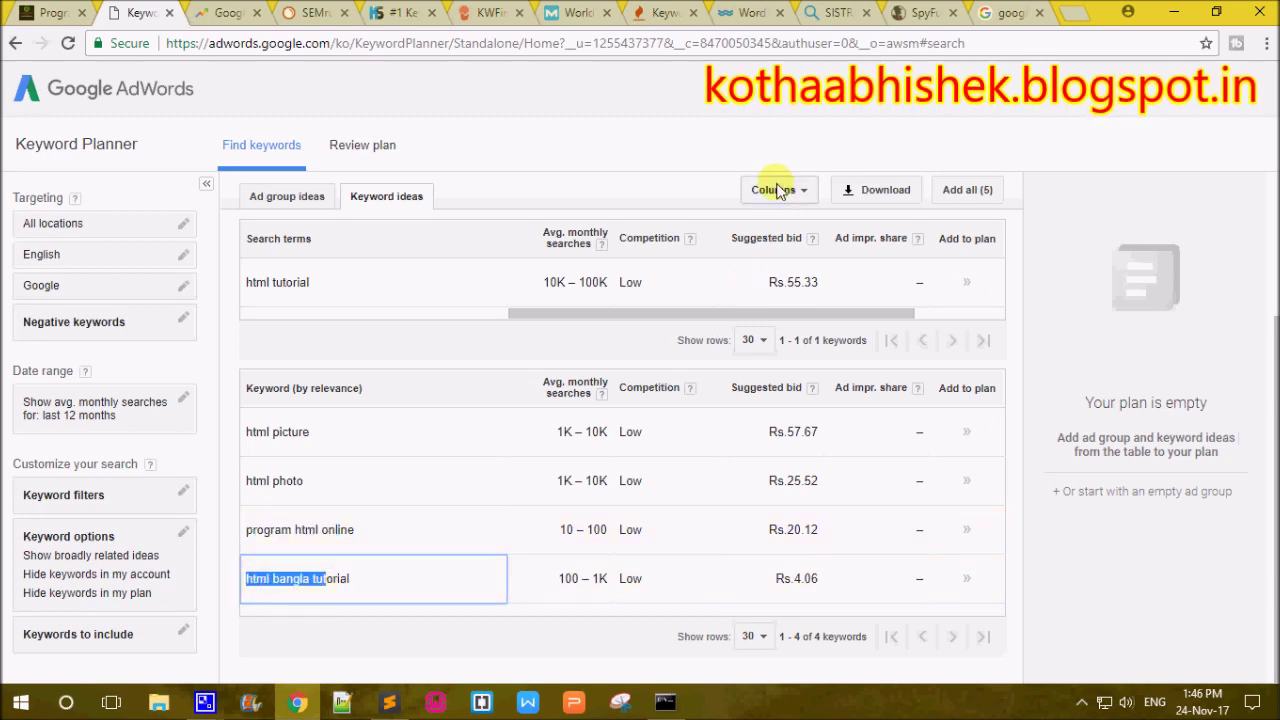
scroll(743, 200, up, 3)
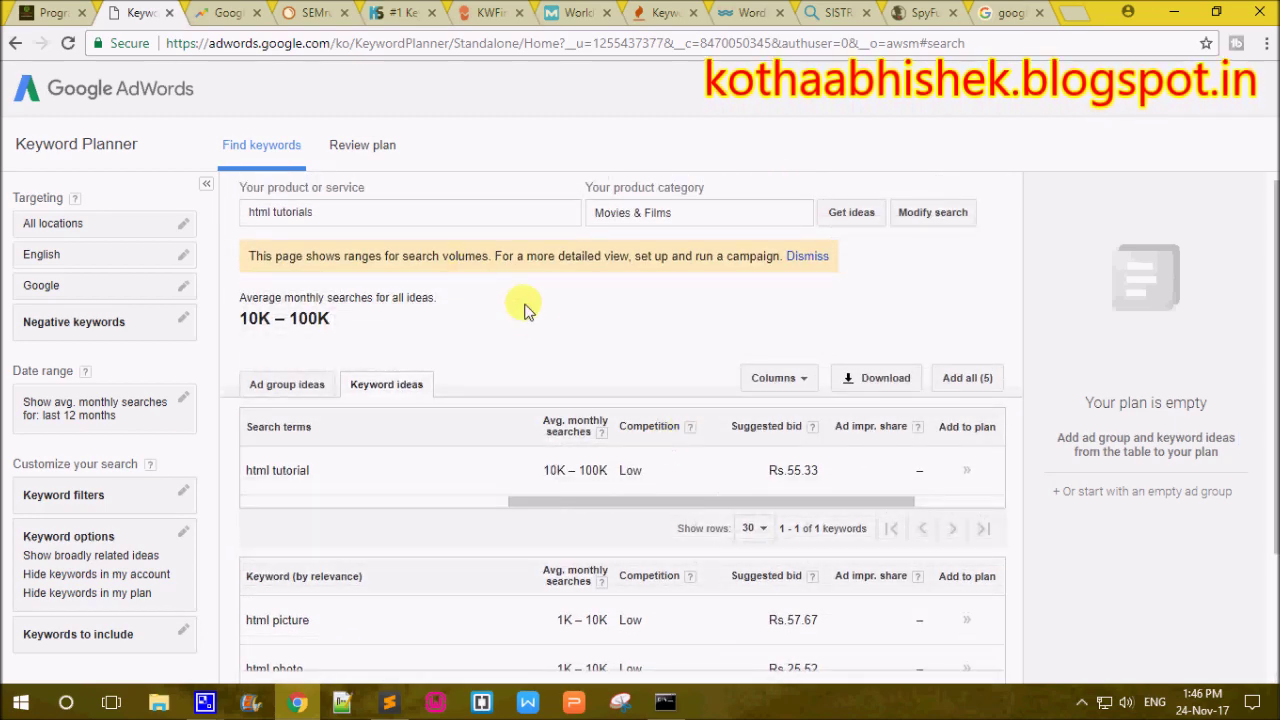
Search the product categories for "software", look through the matching categories, and close the list without choosing one.
click(700, 212)
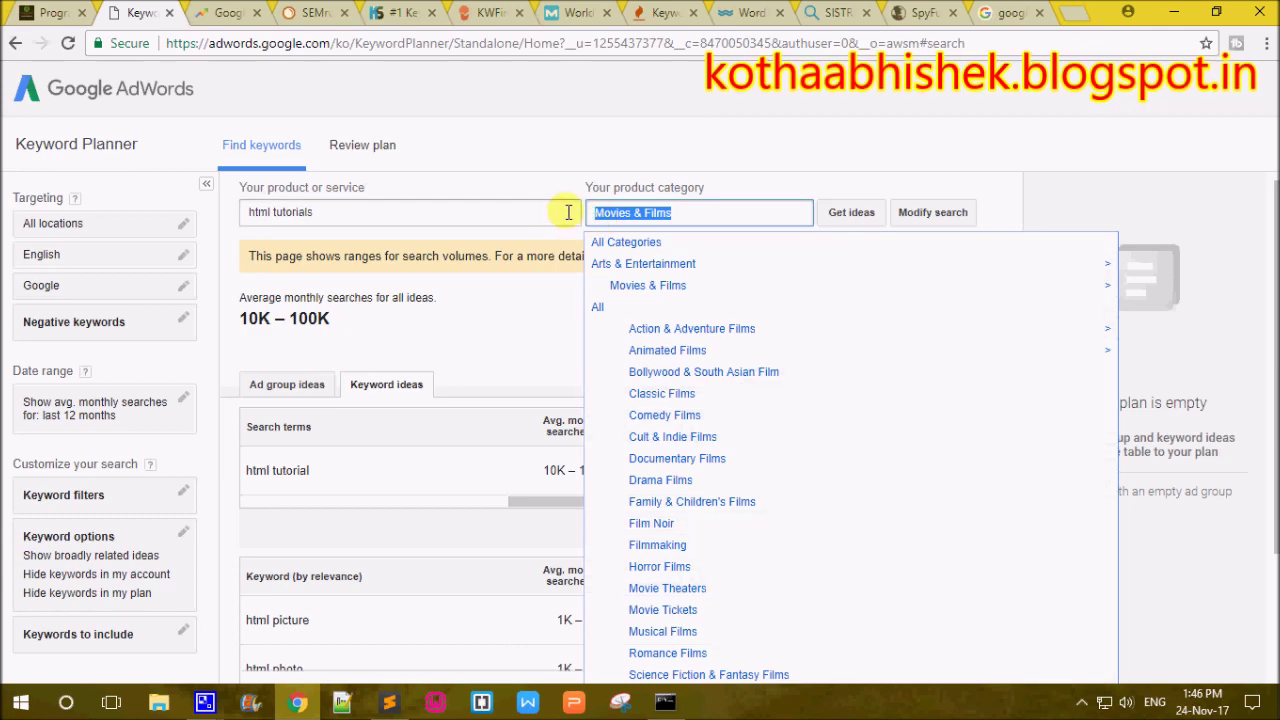
text(sof)
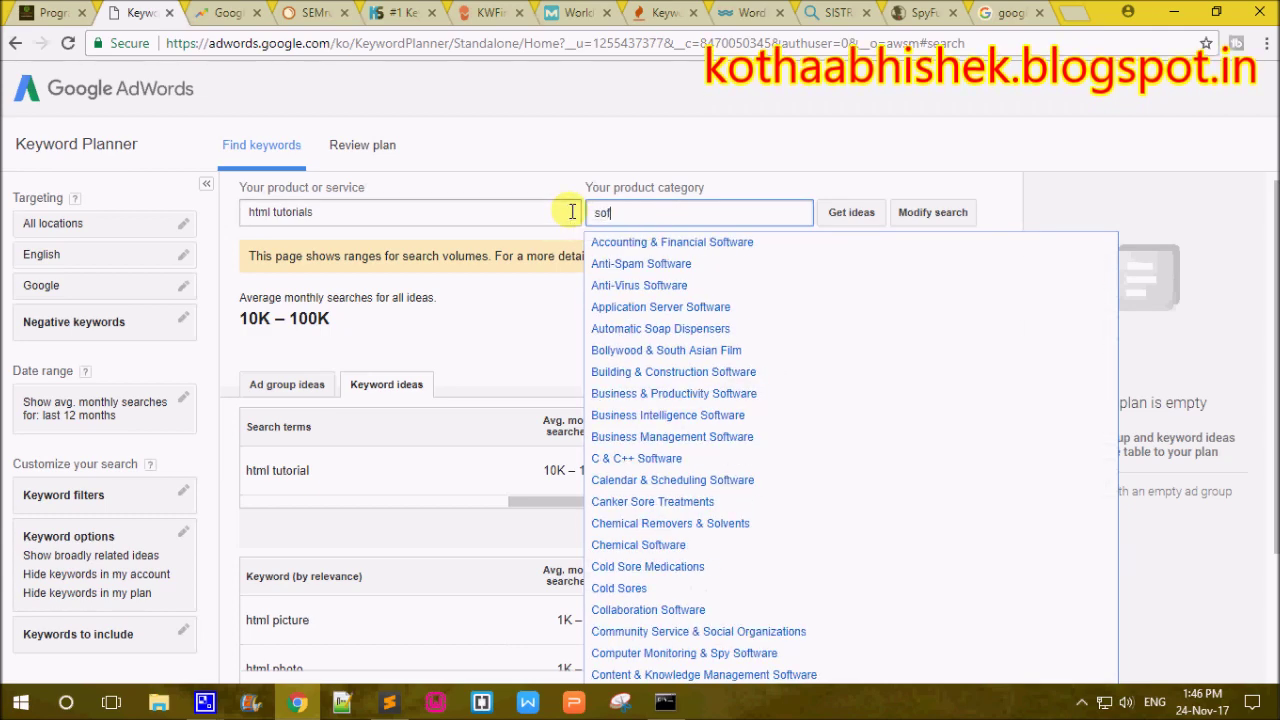
text(tware)
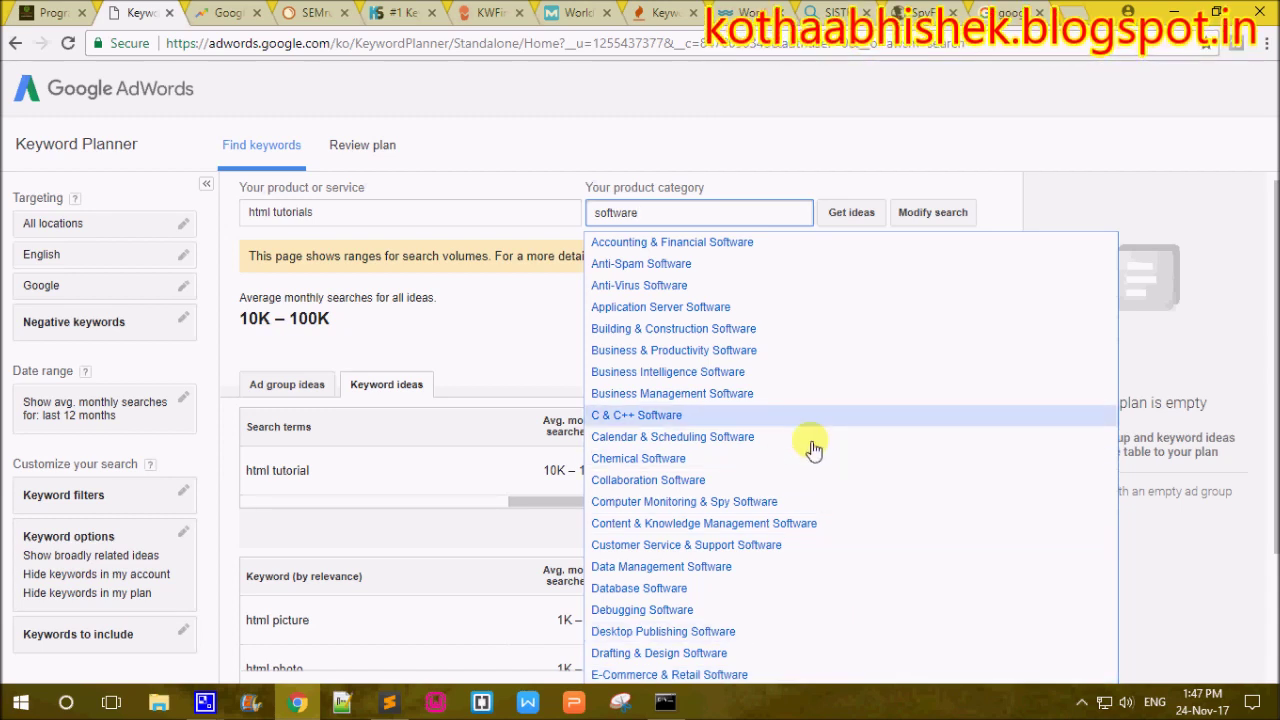
click(881, 109)
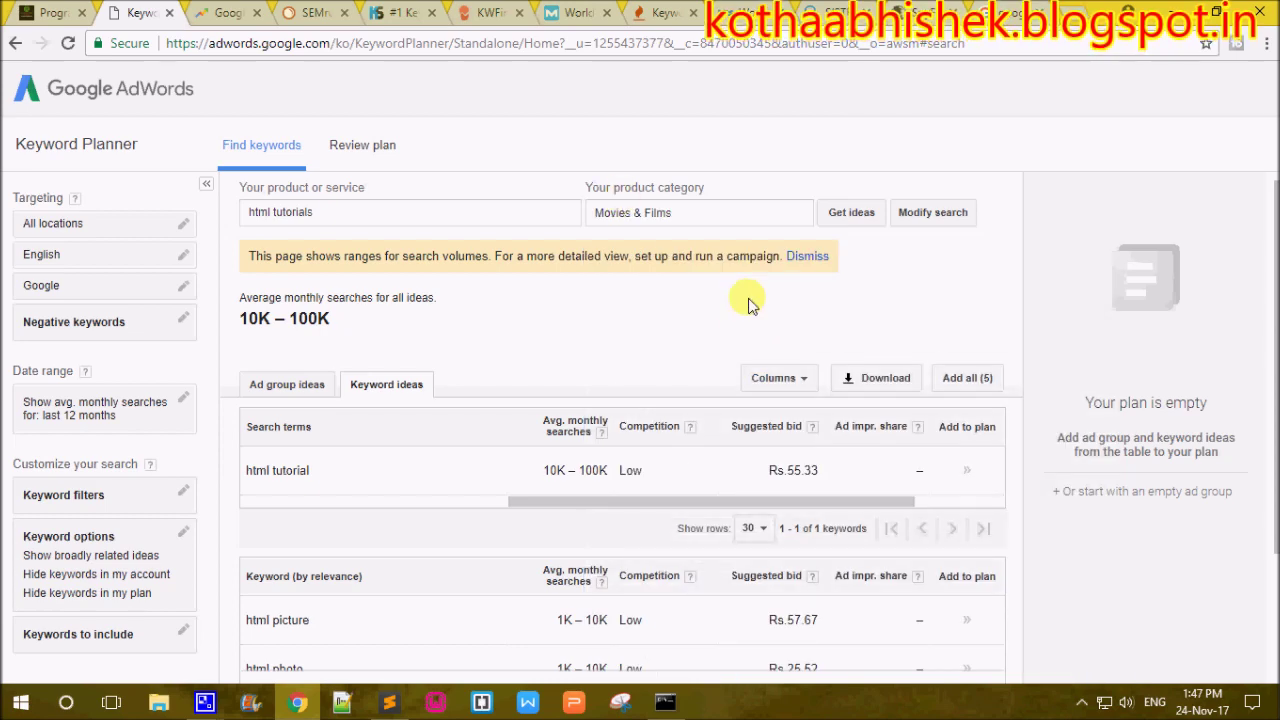
Close the Keyword Planner page and return to the SEO tutorial's list of keyword research tools.
click(45, 10)
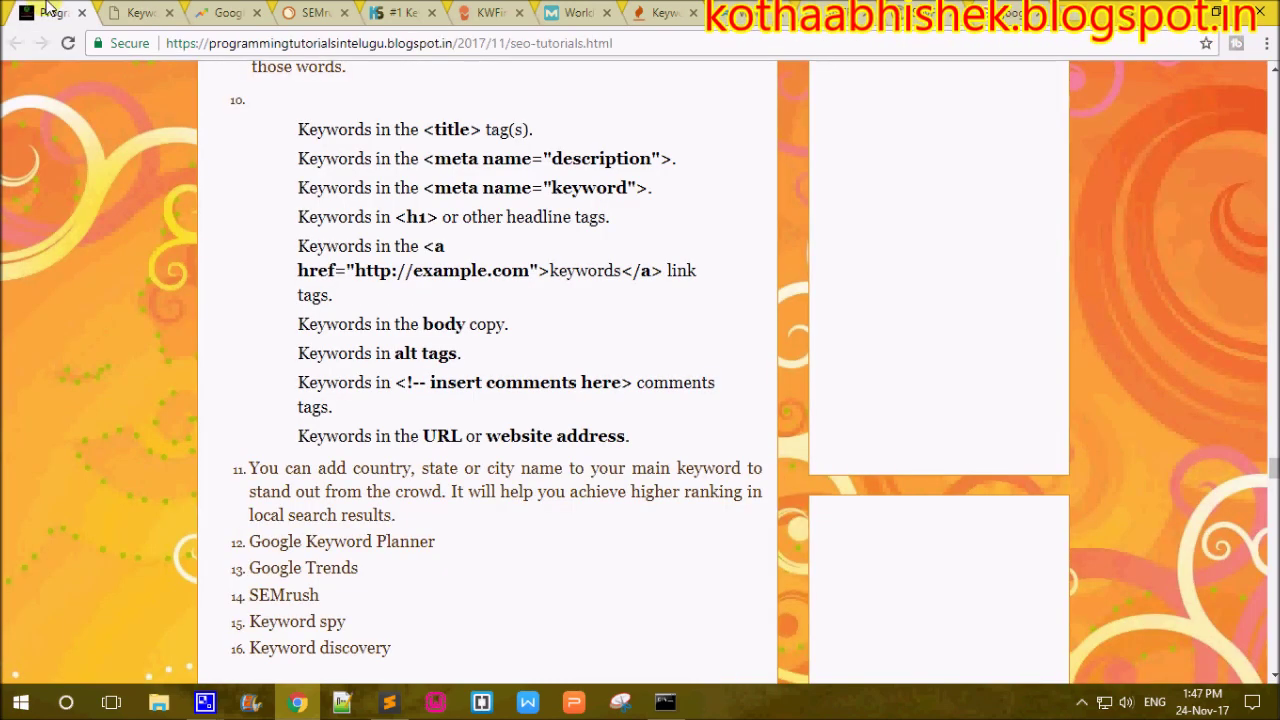
click(160, 11)
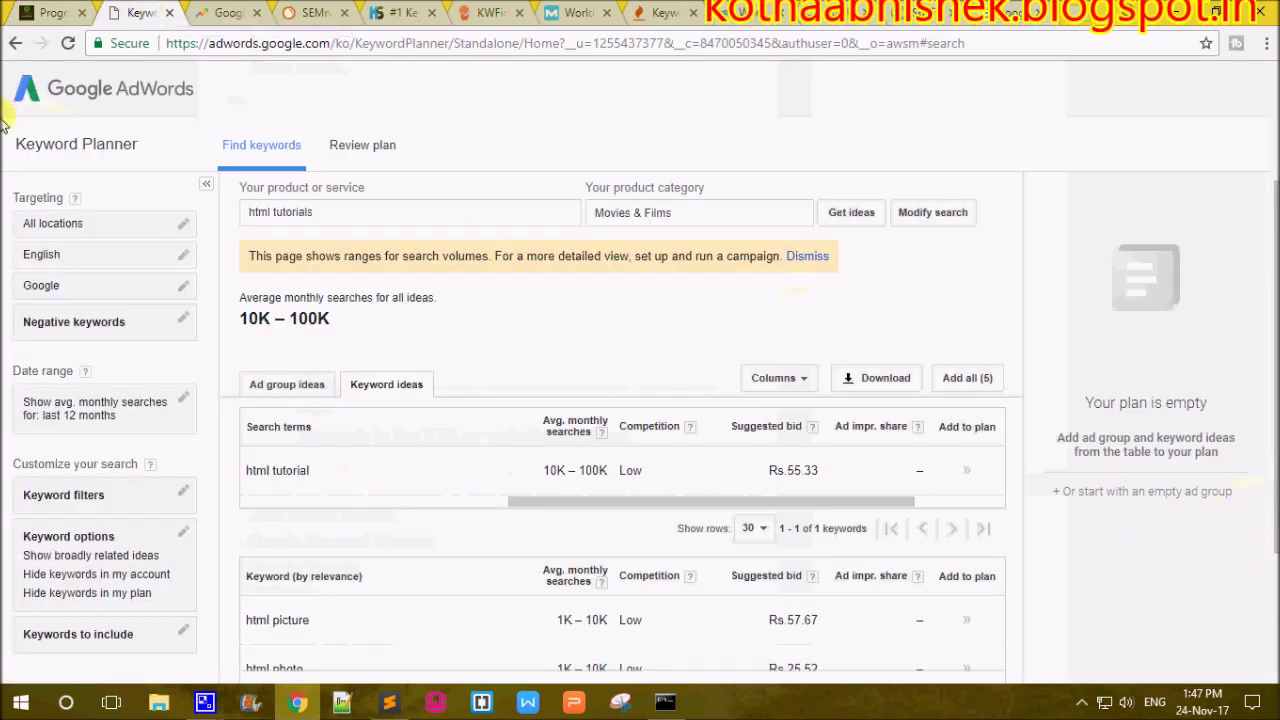
click(169, 13)
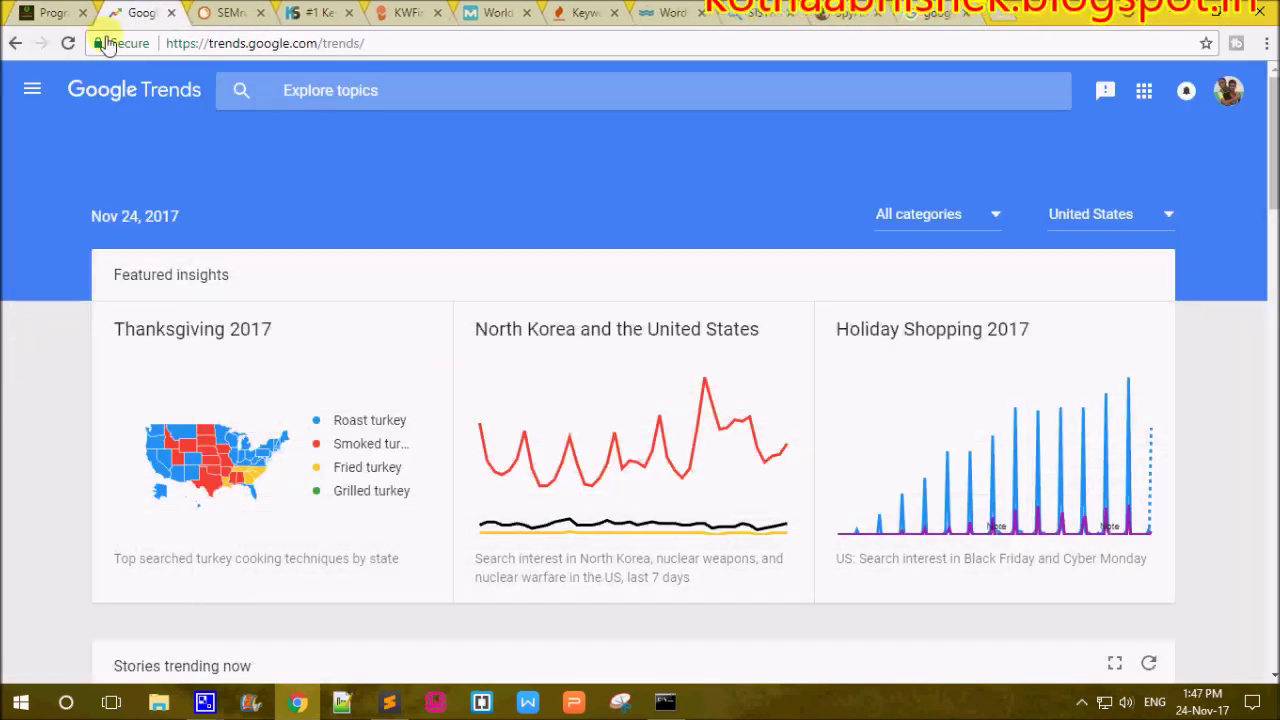
click(27, 12)
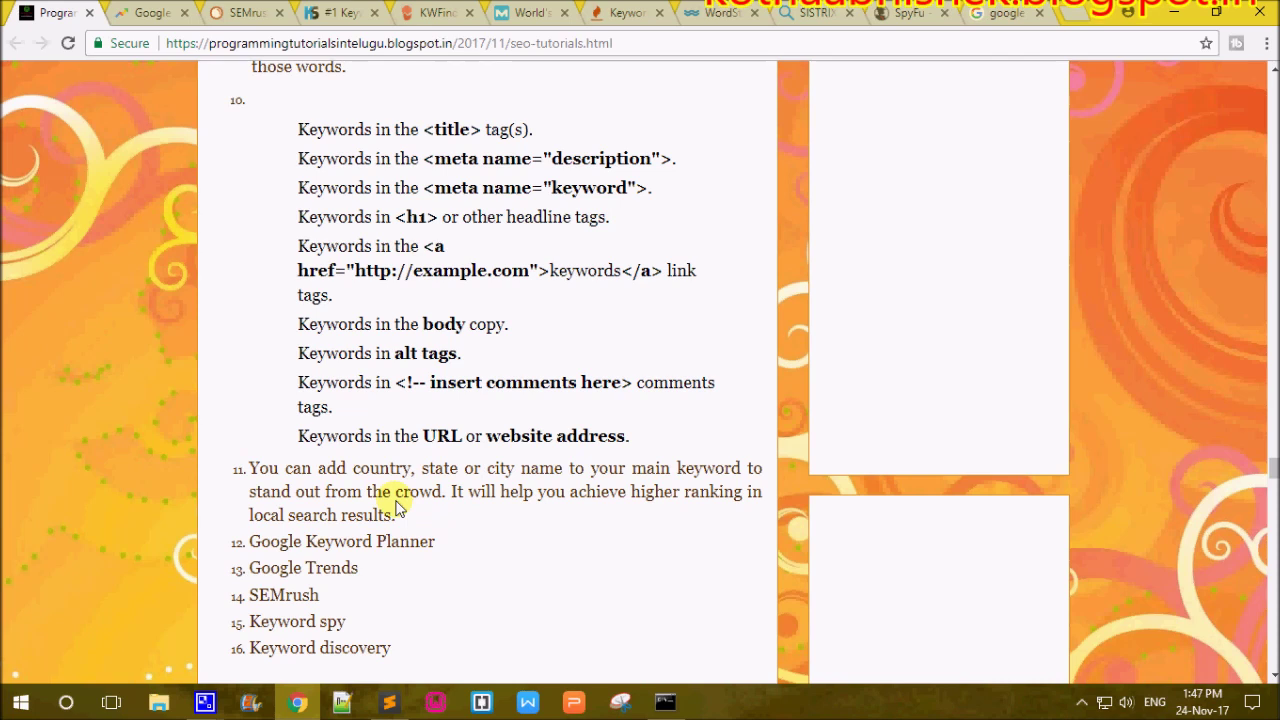